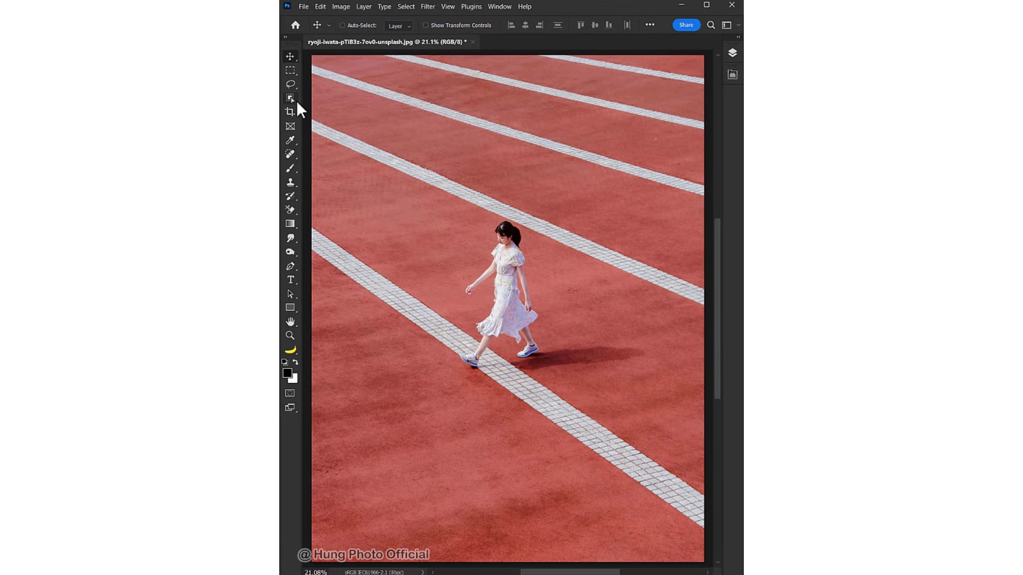
Select the walking woman, her shoe and shadow, then Delete and Fill with track texture
{"action": "left_click", "coordinate": [295, 100]}
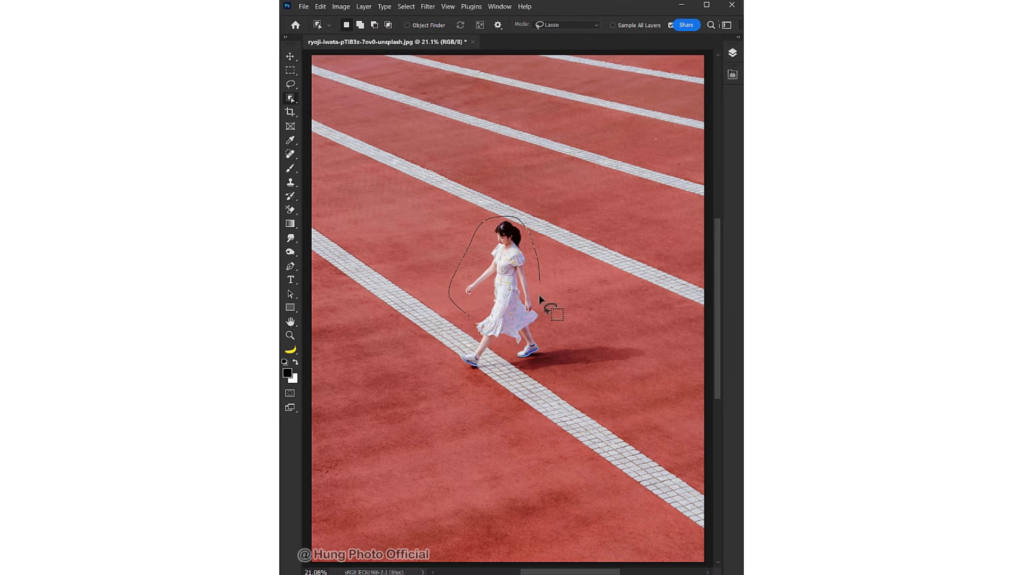
{"action": "left_click_drag", "start_coordinate": [539, 295], "coordinate": [464, 354]}
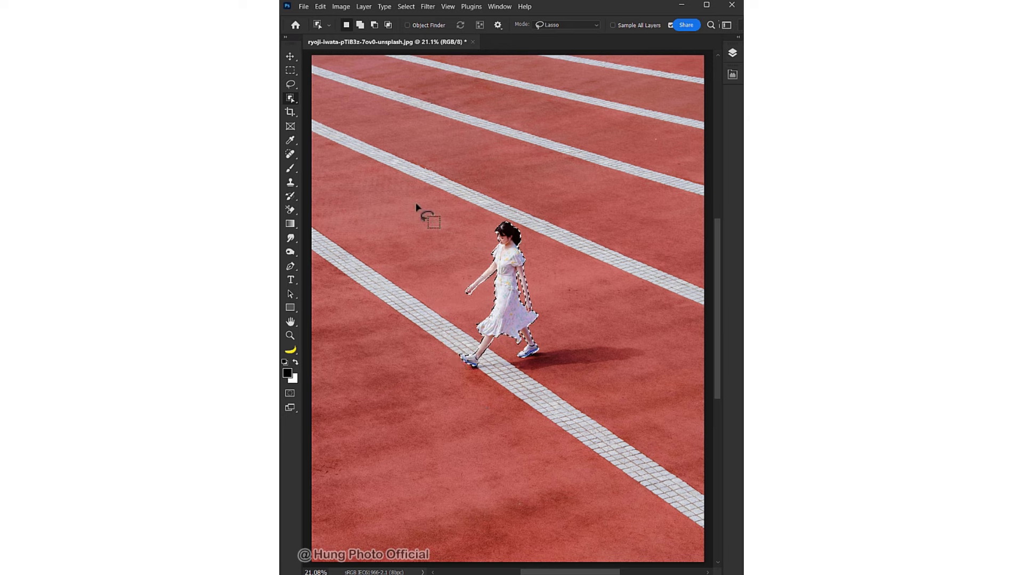
{"action": "left_click", "coordinate": [360, 25]}
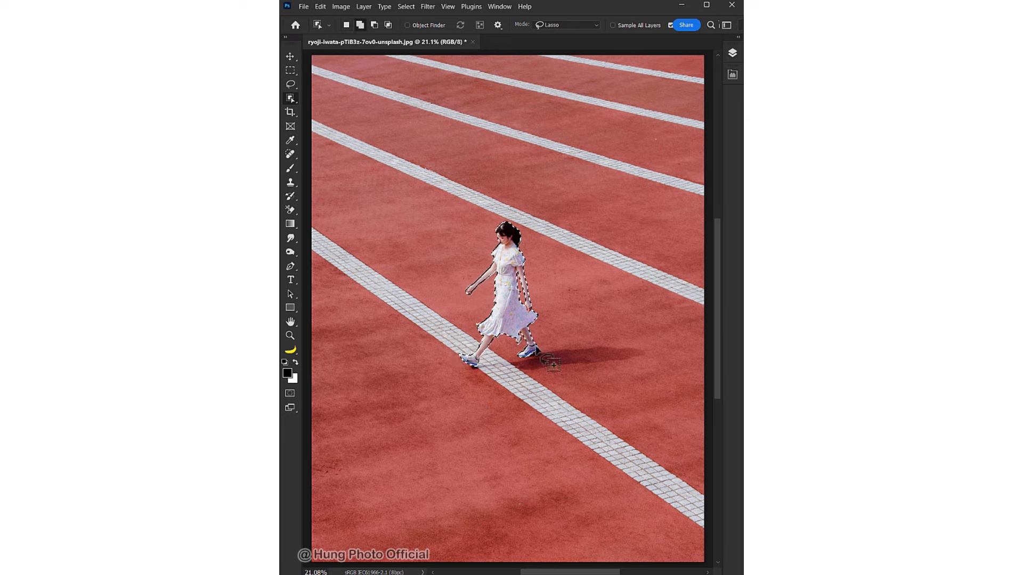
{"action": "mouse_move", "coordinate": [537, 343]}
{"action": "left_mouse_down"}
{"action": "mouse_move", "coordinate": [658, 353]}
{"action": "mouse_move", "coordinate": [461, 368]}
{"action": "left_mouse_up"}
{"action": "right_click", "coordinate": [509, 302]}
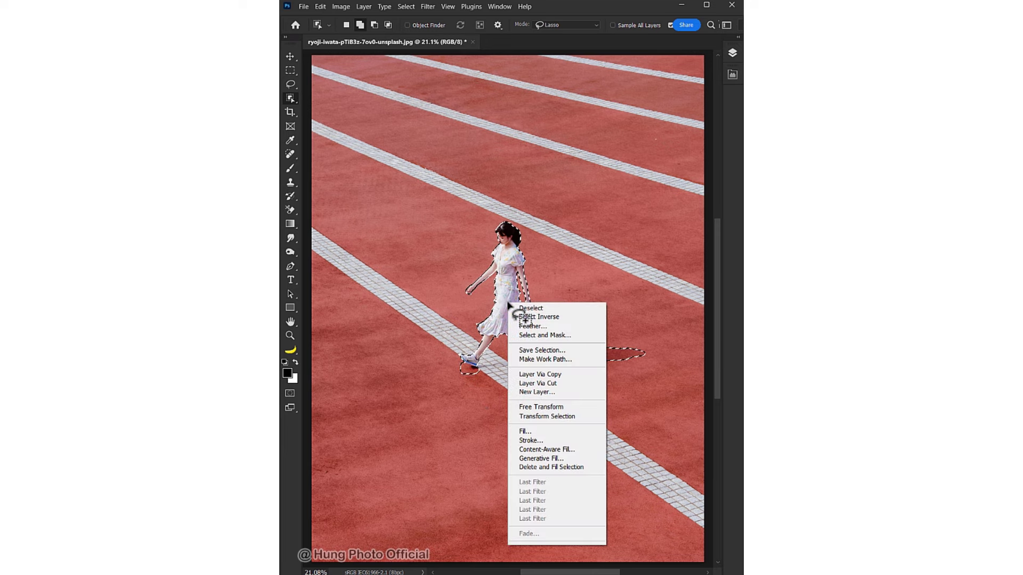
{"action": "left_click", "coordinate": [538, 466]}
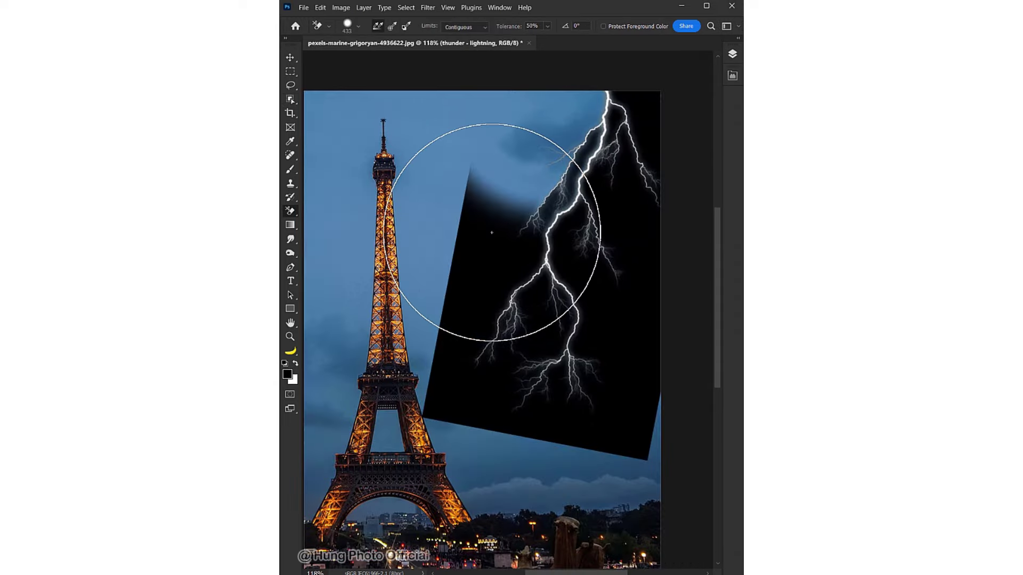
Erase the lightning's lower-left part, duplicate the layer, and set the original to Screen
{"action": "mouse_move", "coordinate": [498, 251]}
{"action": "left_mouse_down"}
{"action": "mouse_move", "coordinate": [464, 366]}
{"action": "mouse_move", "coordinate": [555, 417]}
{"action": "mouse_move", "coordinate": [599, 370]}
{"action": "mouse_move", "coordinate": [557, 289]}
{"action": "mouse_move", "coordinate": [587, 199]}
{"action": "mouse_move", "coordinate": [626, 164]}
{"action": "left_mouse_up"}
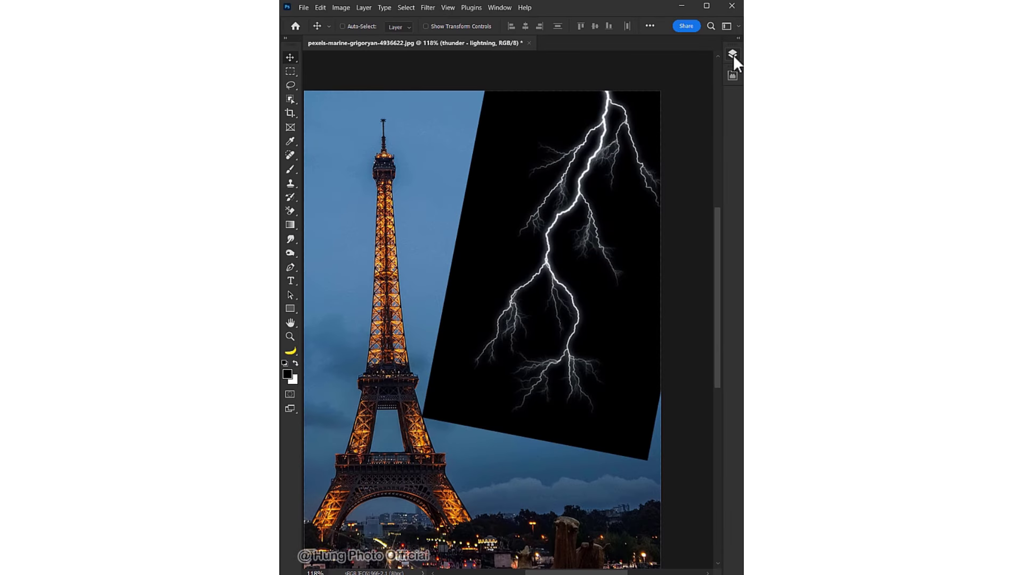
{"action": "left_click", "coordinate": [733, 55]}
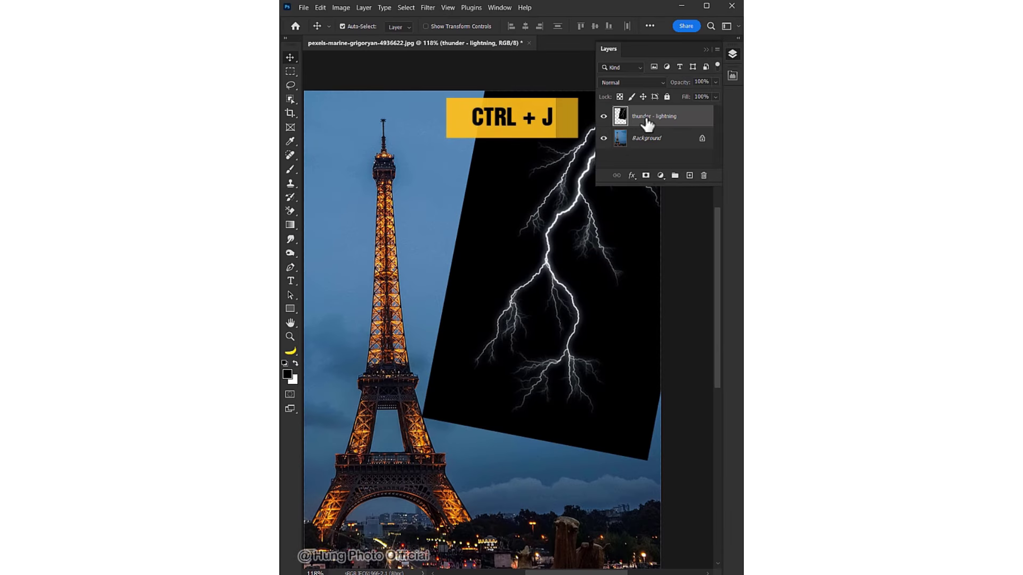
{"action": "key", "text": "ctrl+j"}
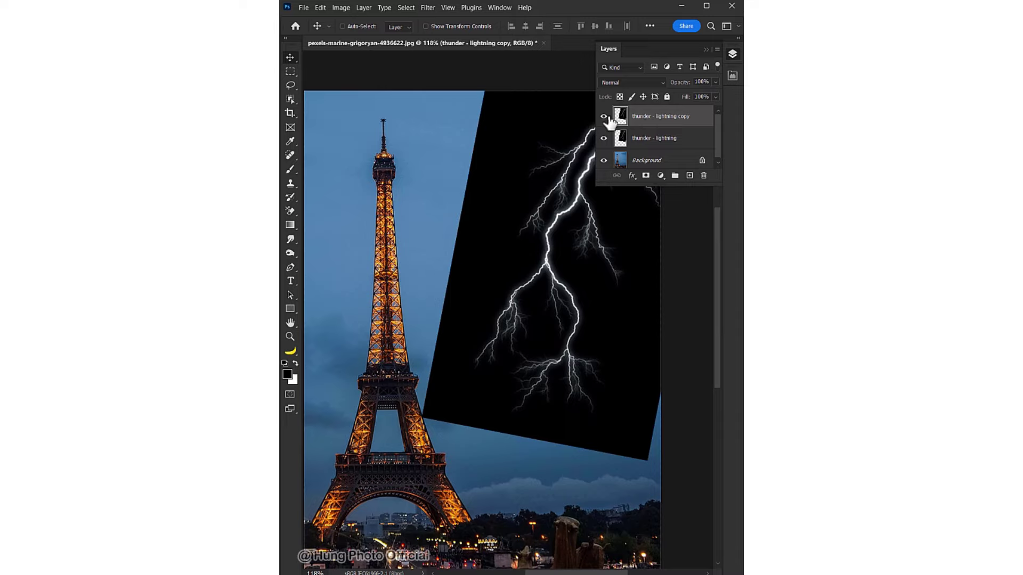
{"action": "left_click", "coordinate": [605, 116]}
{"action": "left_click", "coordinate": [638, 138]}
{"action": "left_click", "coordinate": [634, 83]}
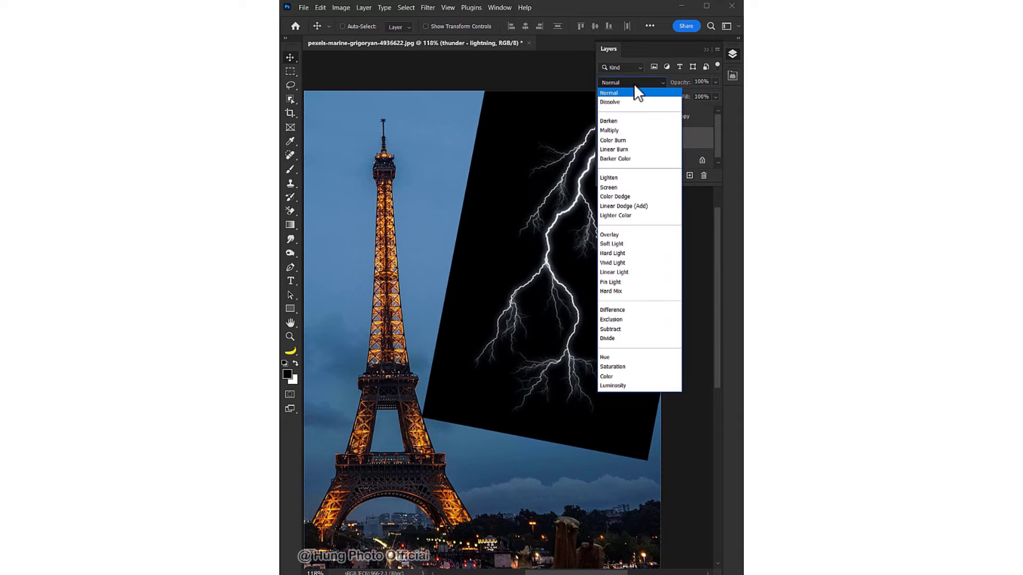
{"action": "left_click", "coordinate": [613, 187]}
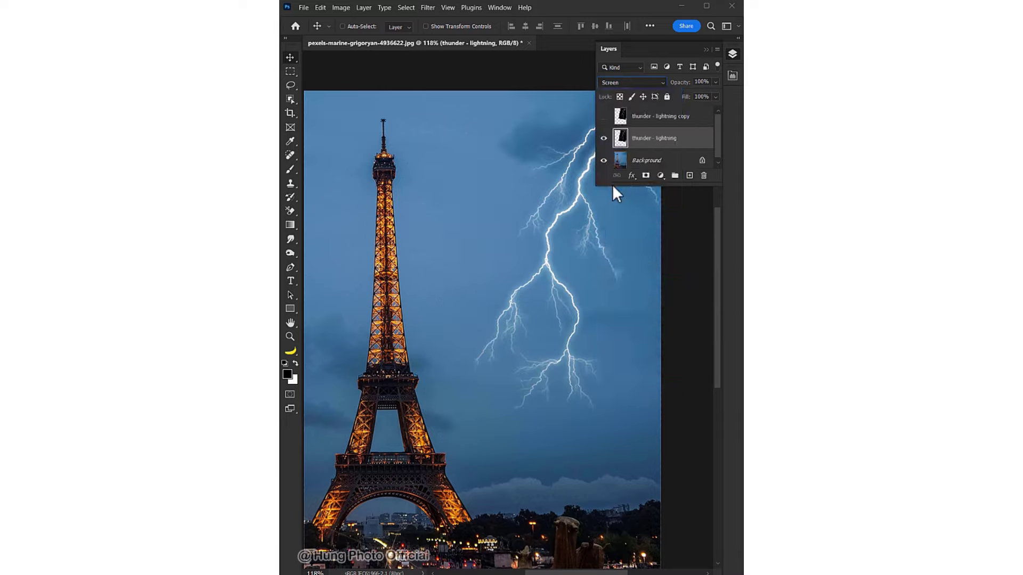
Invert the thunder - lightning copy layer and set its blend mode to Divide
{"action": "left_click", "coordinate": [612, 121]}
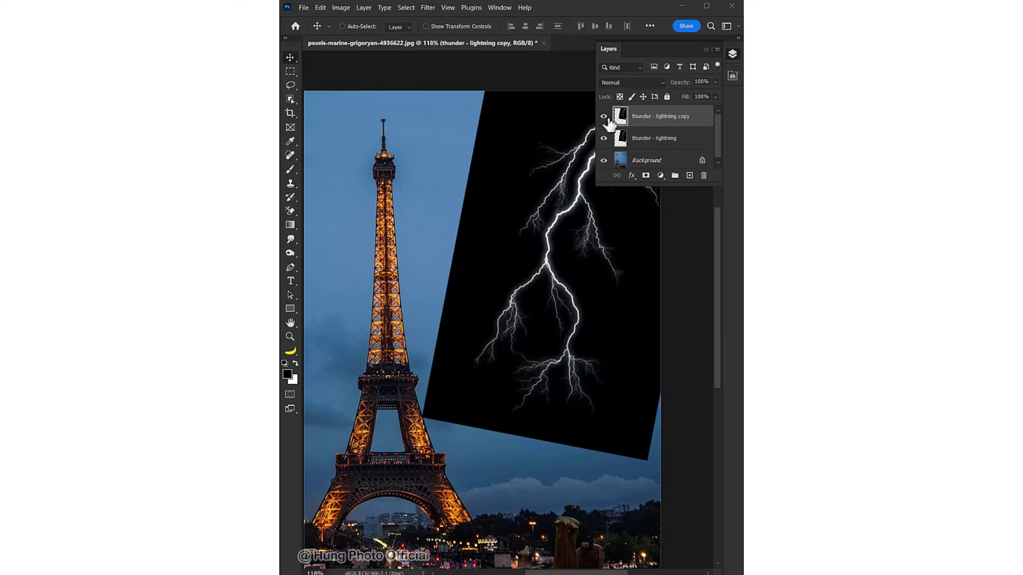
{"action": "key", "text": "ctrl+i"}
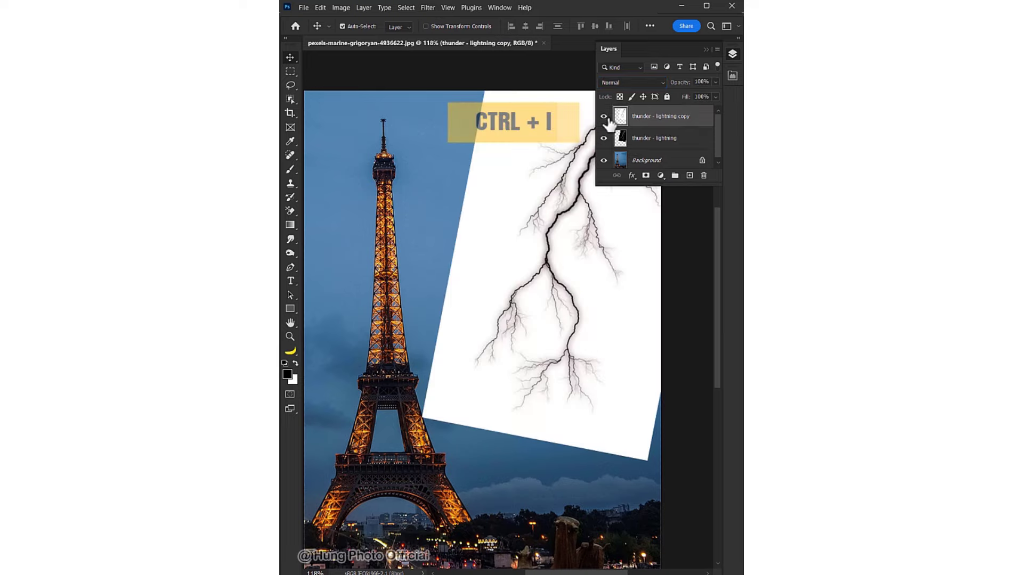
{"action": "left_click", "coordinate": [635, 82]}
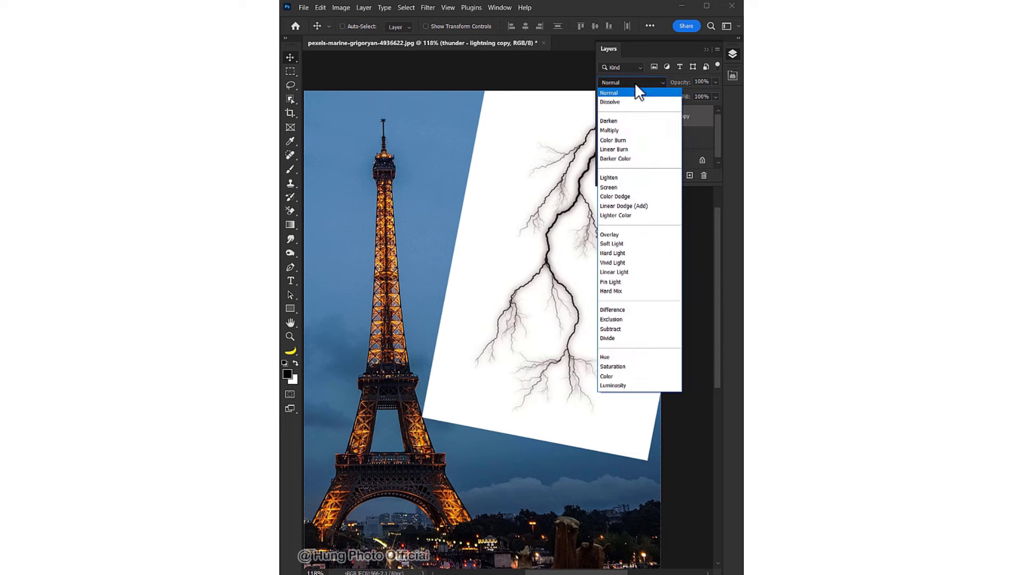
{"action": "left_click", "coordinate": [627, 339]}
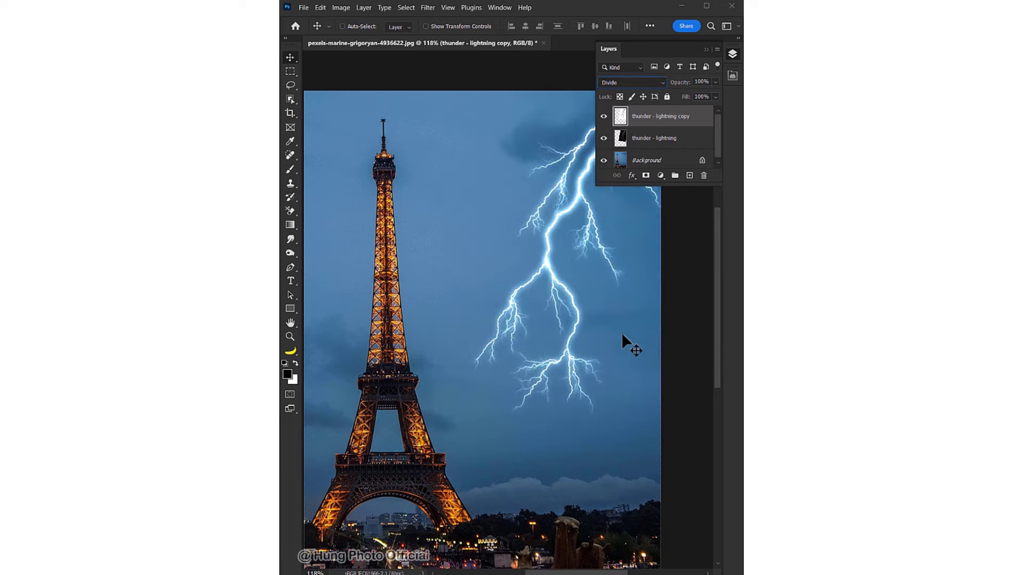
{"action": "left_click", "coordinate": [733, 56]}
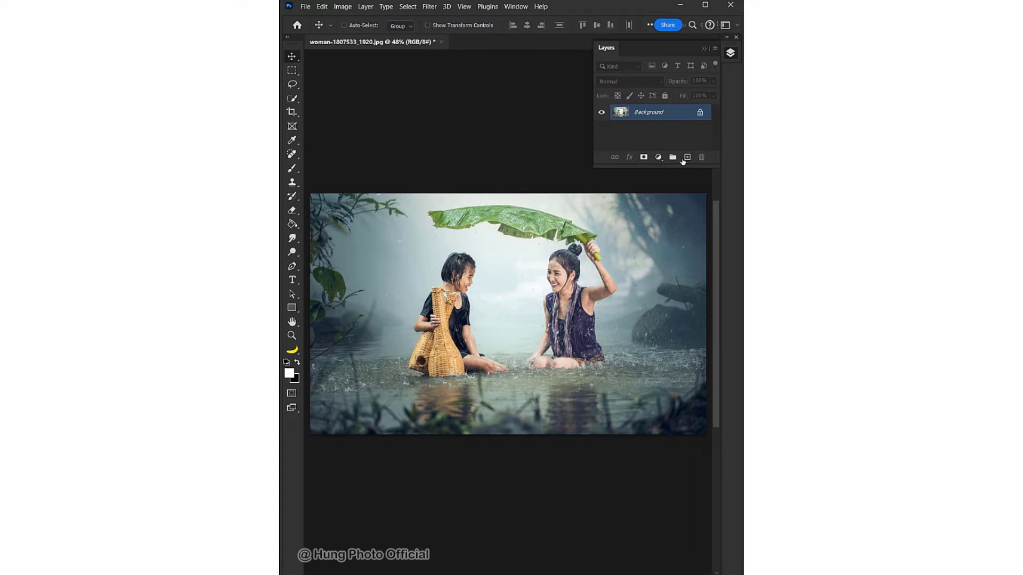
Add a new layer and fill it with the Fibers render filter
{"action": "left_click", "coordinate": [687, 157]}
{"action": "left_click", "coordinate": [429, 6]}
{"action": "mouse_move", "coordinate": [447, 187]}
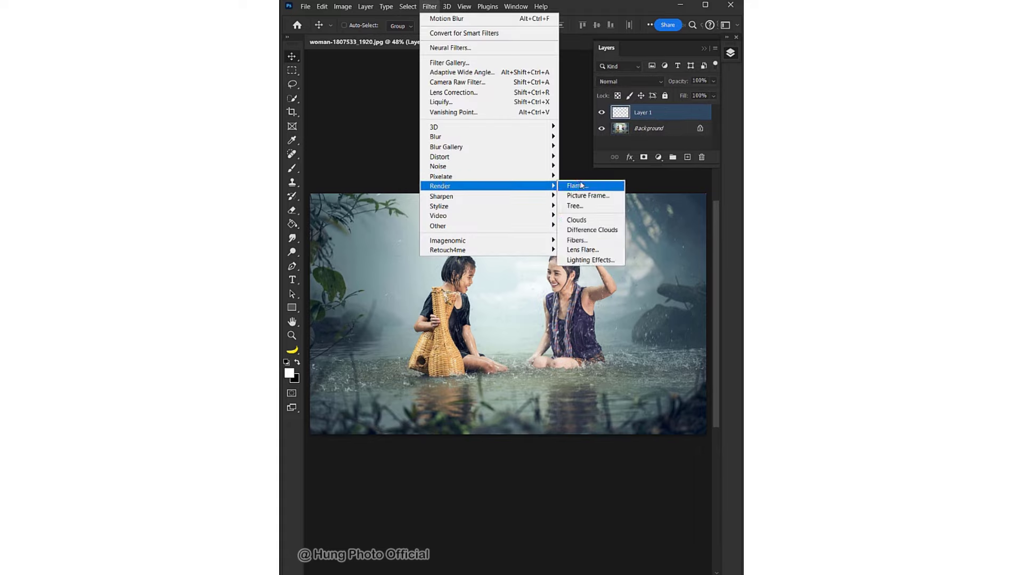
{"action": "left_click", "coordinate": [577, 241]}
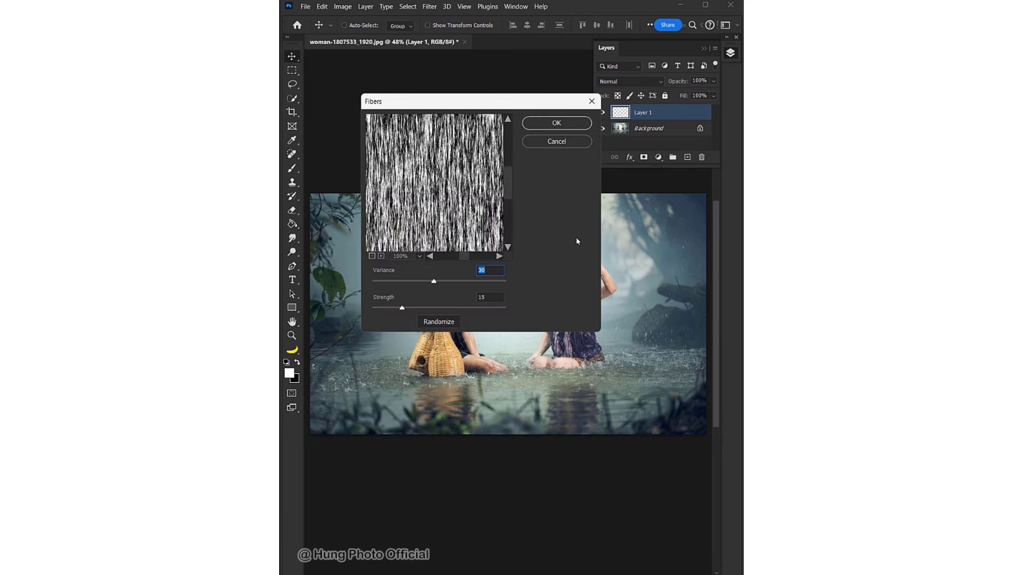
{"action": "left_click", "coordinate": [555, 123]}
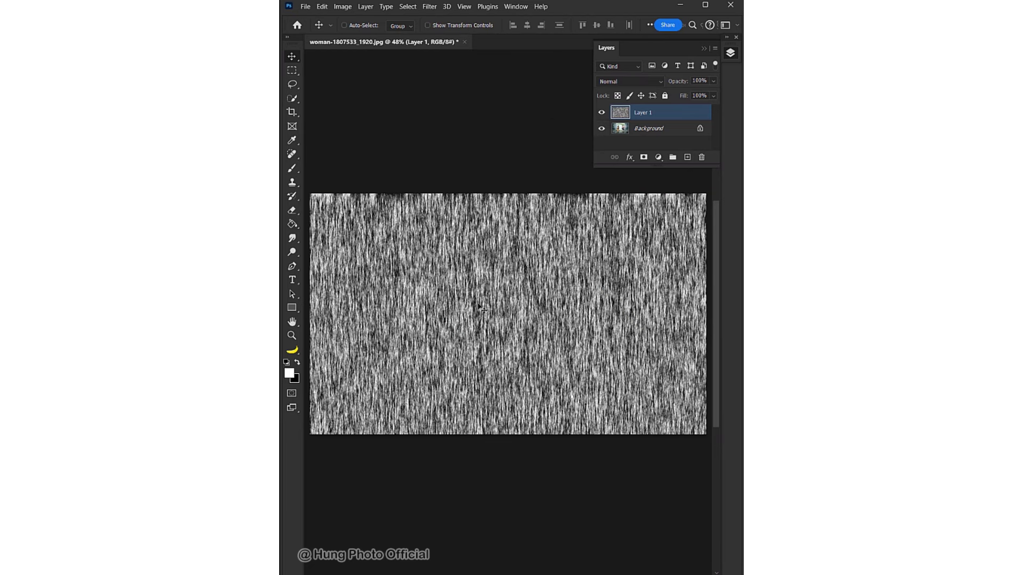
Raise the Levels black input to 242, then rotate the layer 30° and scale it 180%
{"action": "key", "text": "ctrl+l"}
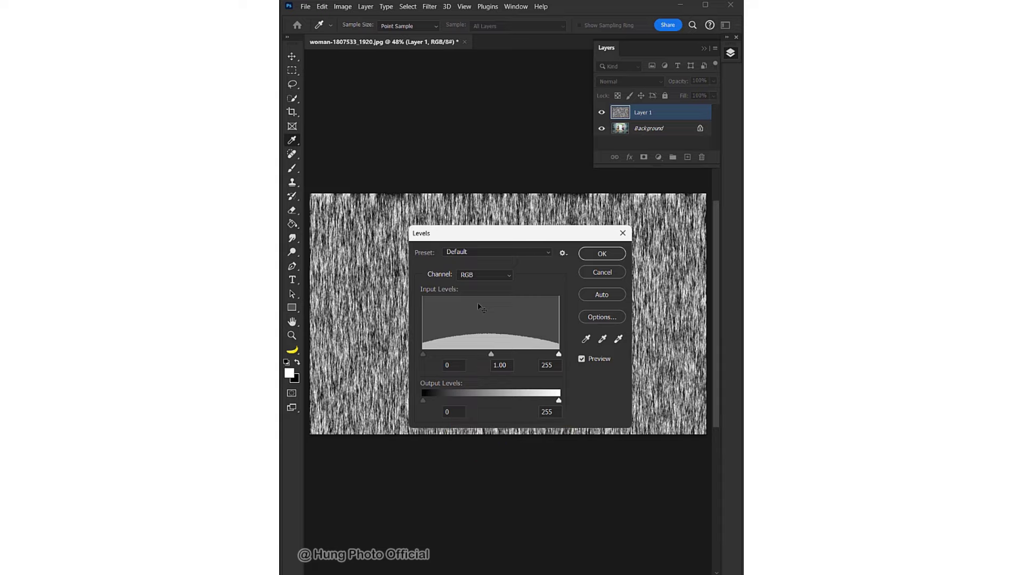
{"action": "left_click_drag", "start_coordinate": [423, 354], "coordinate": [553, 354]}
{"action": "left_click", "coordinate": [602, 254]}
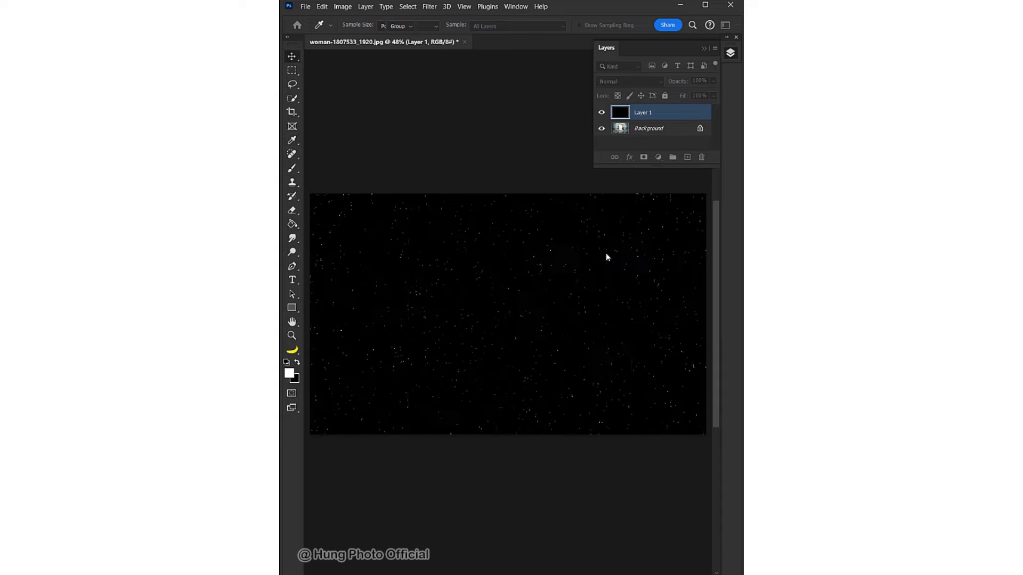
{"action": "key", "text": "ctrl+t"}
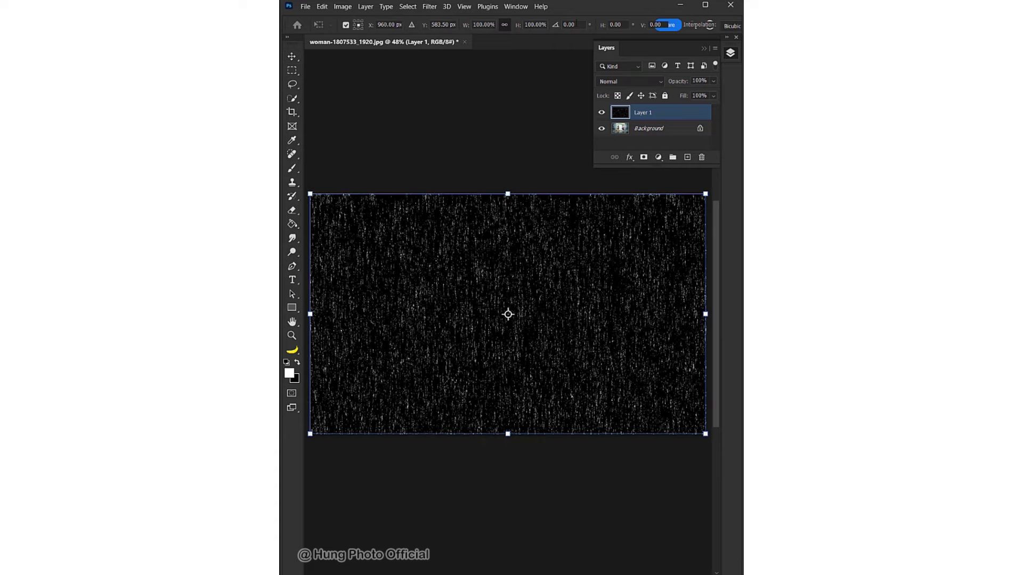
{"action": "type", "text": "30"}
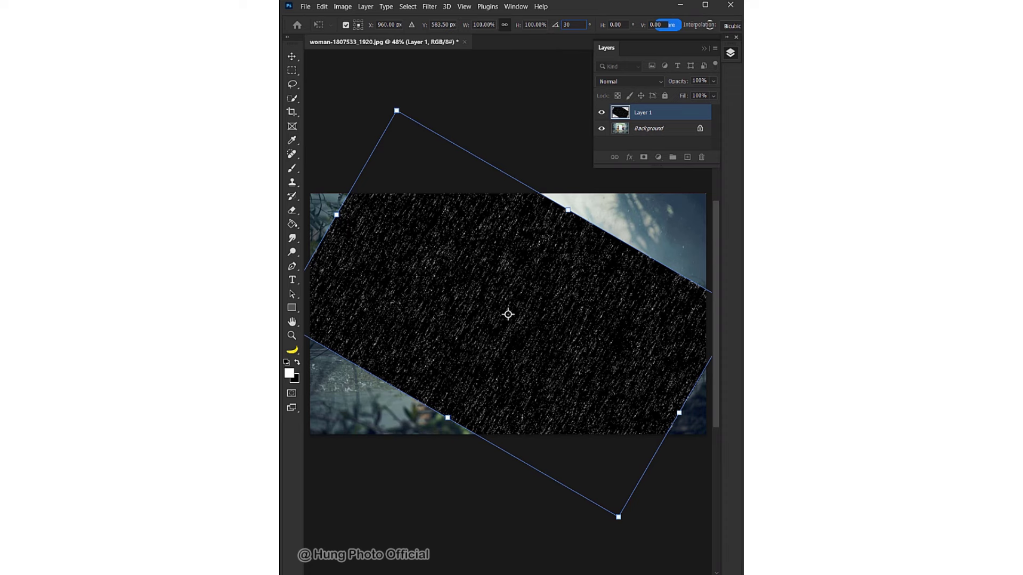
{"action": "type", "text": "18"}
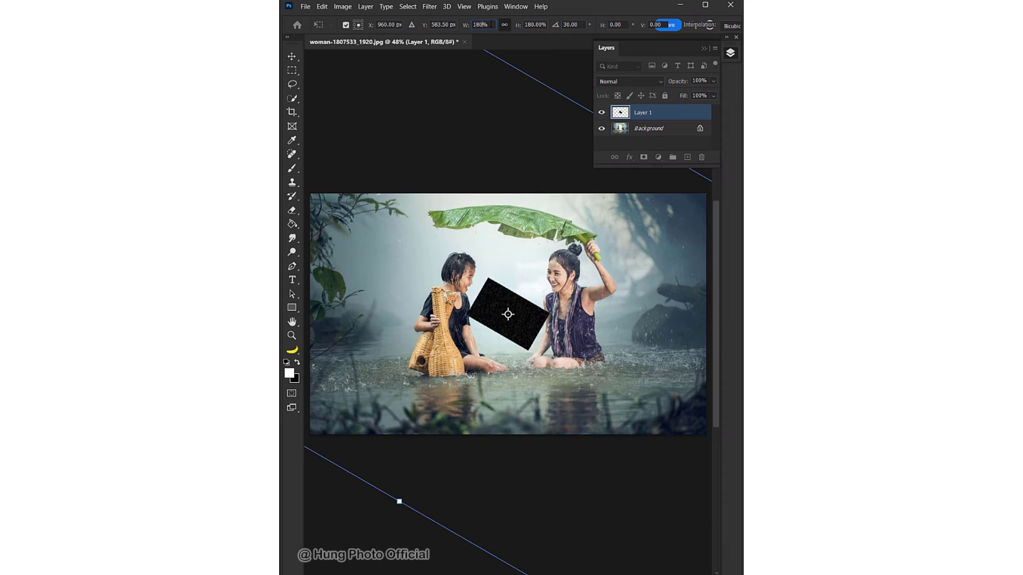
{"action": "type", "text": "0"}
{"action": "key", "text": "Return"}
{"action": "key", "text": "Return"}
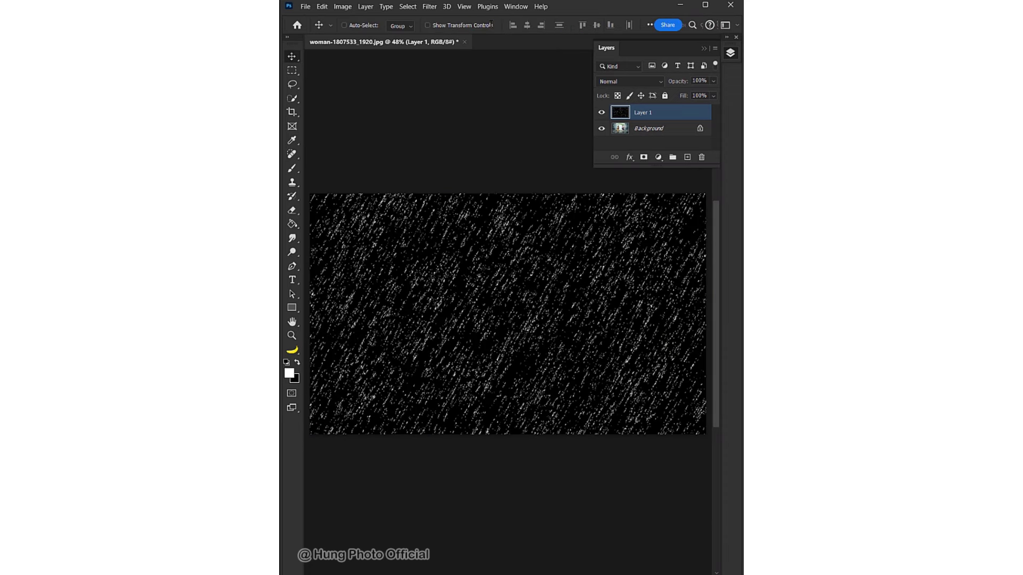
Motion-blur the rain layer, blend it in Screen mode, and set Levels black input to 35
{"action": "left_click", "coordinate": [429, 7]}
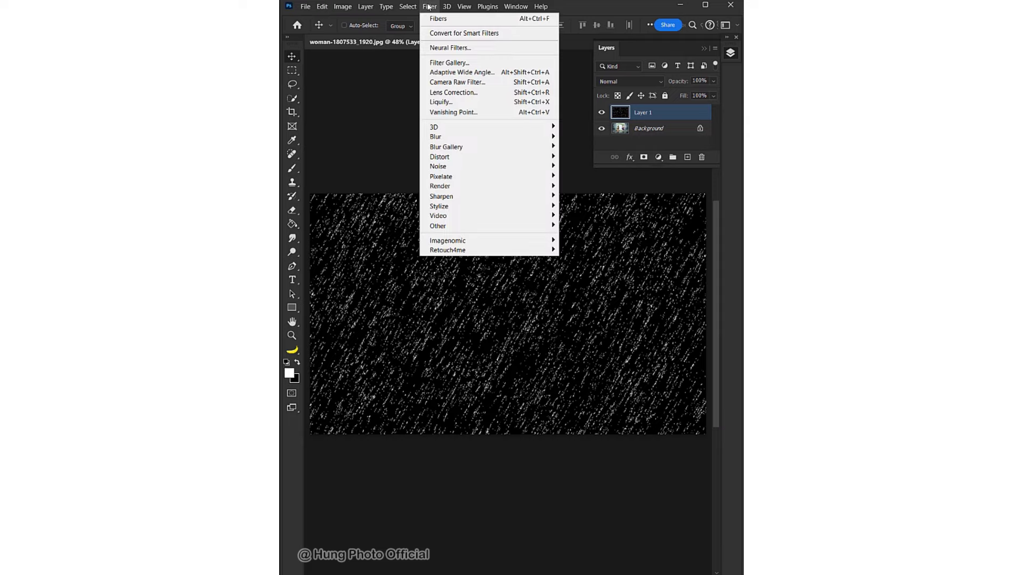
{"action": "mouse_move", "coordinate": [488, 136]}
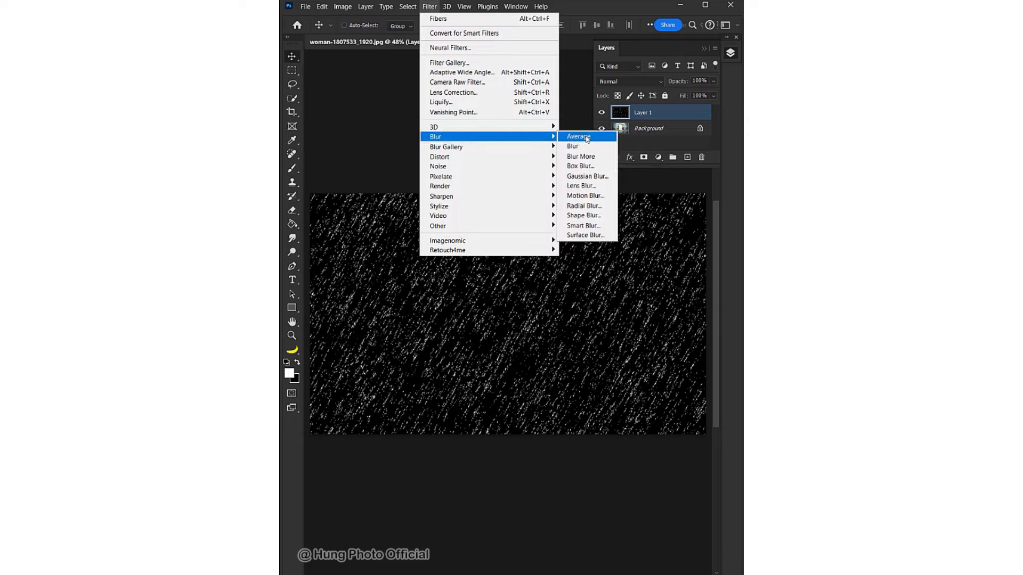
{"action": "left_click", "coordinate": [586, 196]}
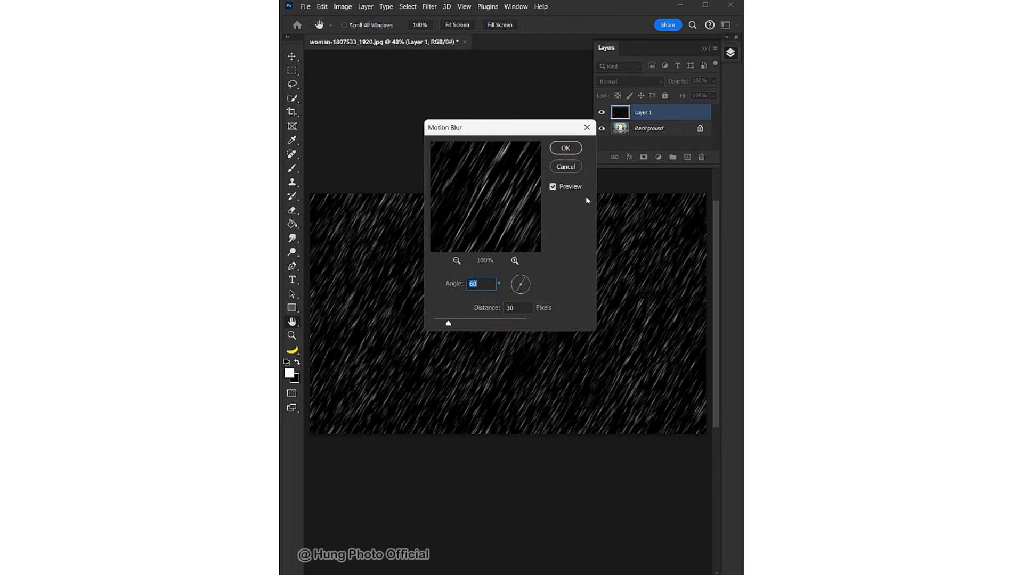
{"action": "left_click", "coordinate": [565, 149]}
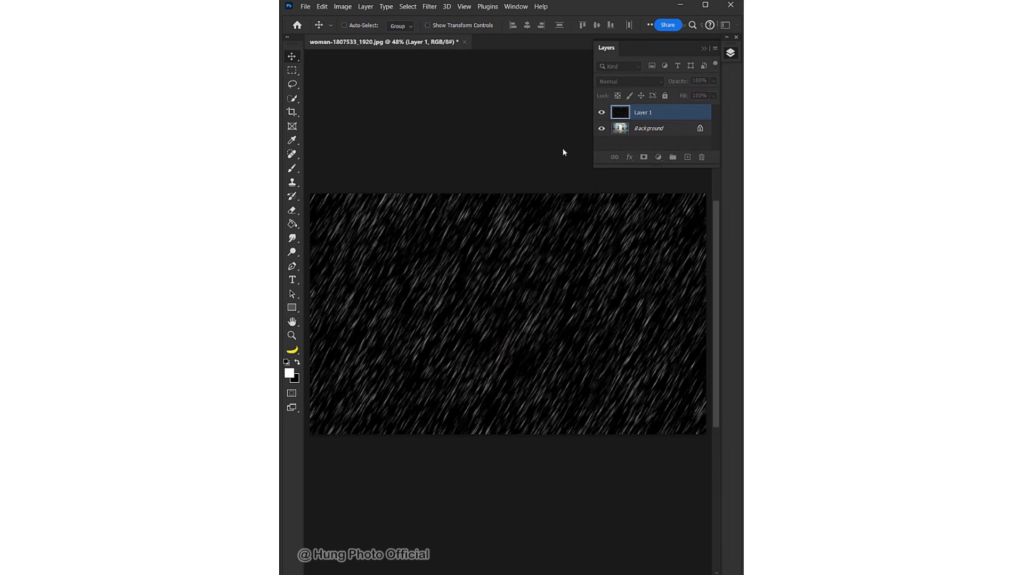
{"action": "left_click", "coordinate": [624, 81]}
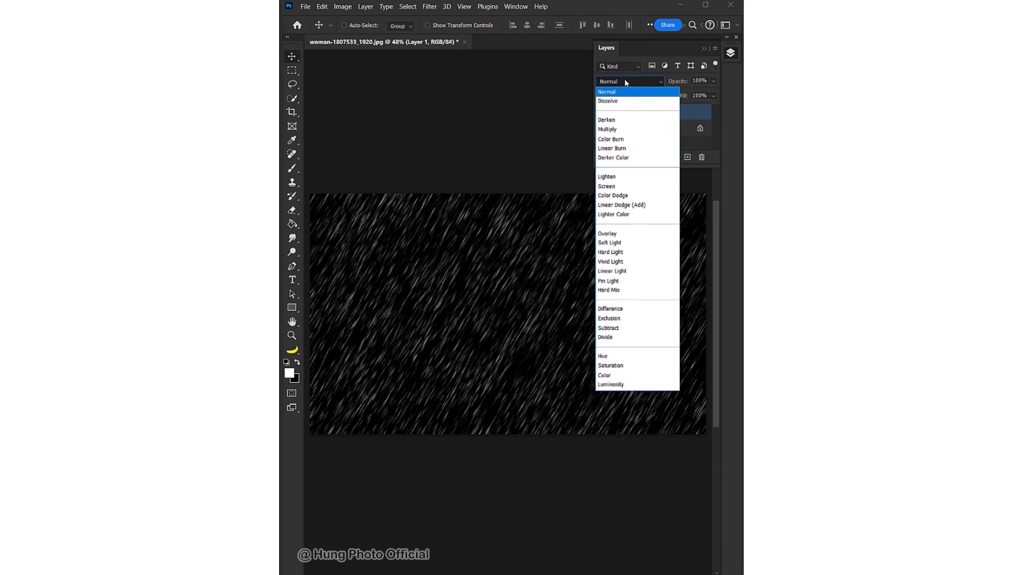
{"action": "left_click", "coordinate": [606, 186]}
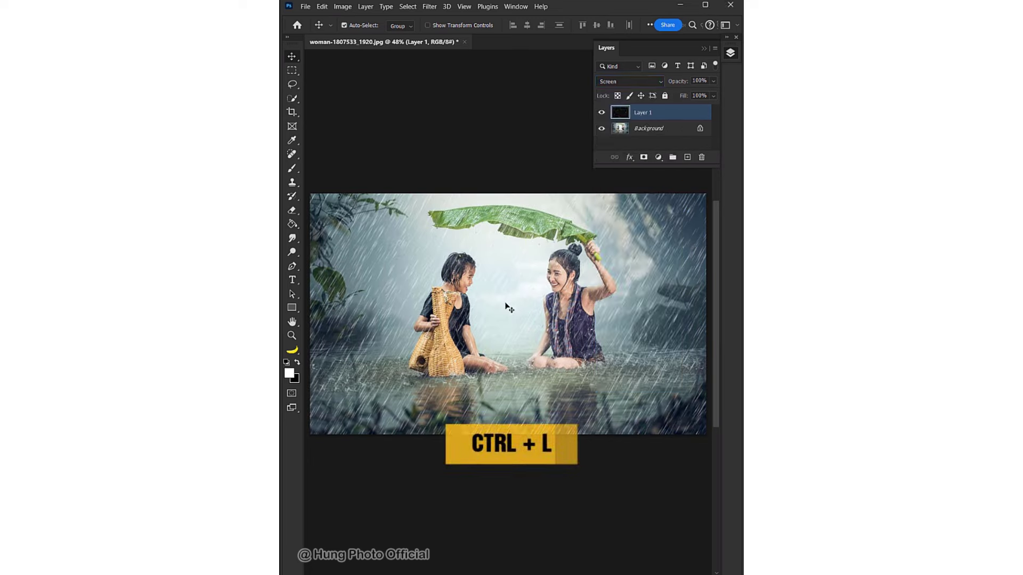
{"action": "key", "text": "ctrl+l"}
{"action": "left_click_drag", "start_coordinate": [426, 355], "coordinate": [442, 354]}
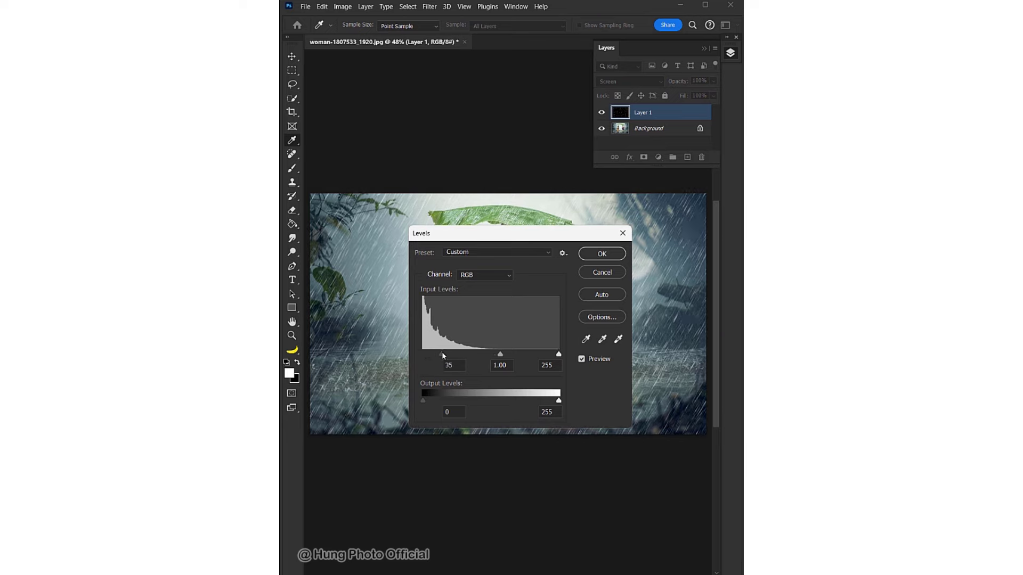
{"action": "key", "text": "Return"}
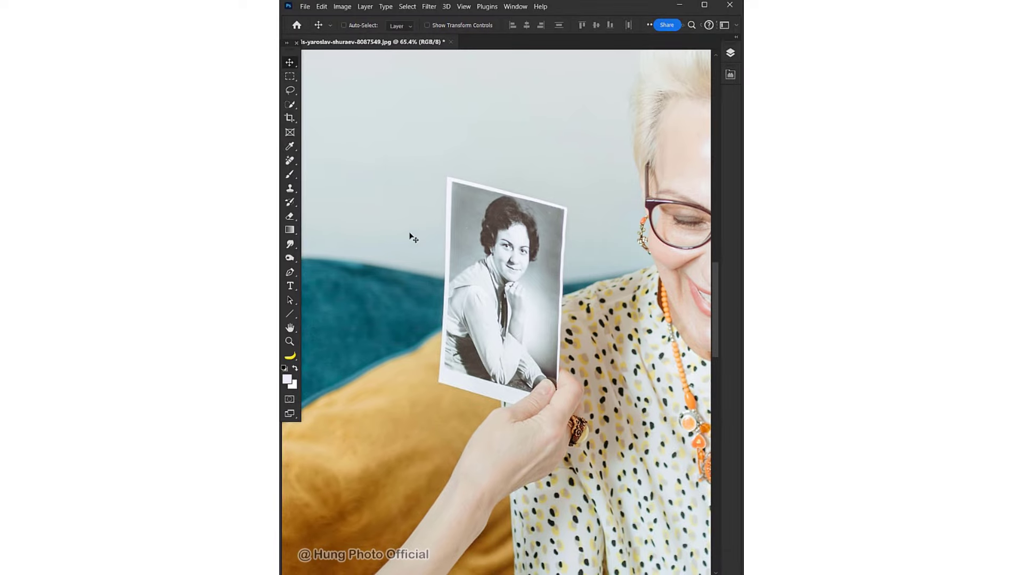
Perspective-crop the hand-held portrait by its four corners to straighten it
{"action": "left_click", "coordinate": [290, 118]}
{"action": "right_click", "coordinate": [289, 118]}
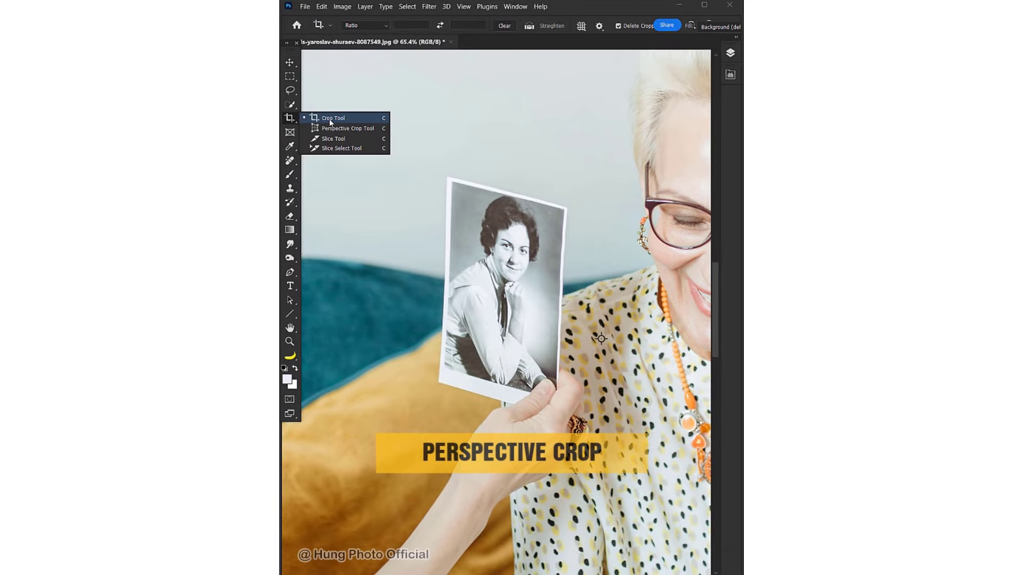
{"action": "left_click", "coordinate": [330, 133]}
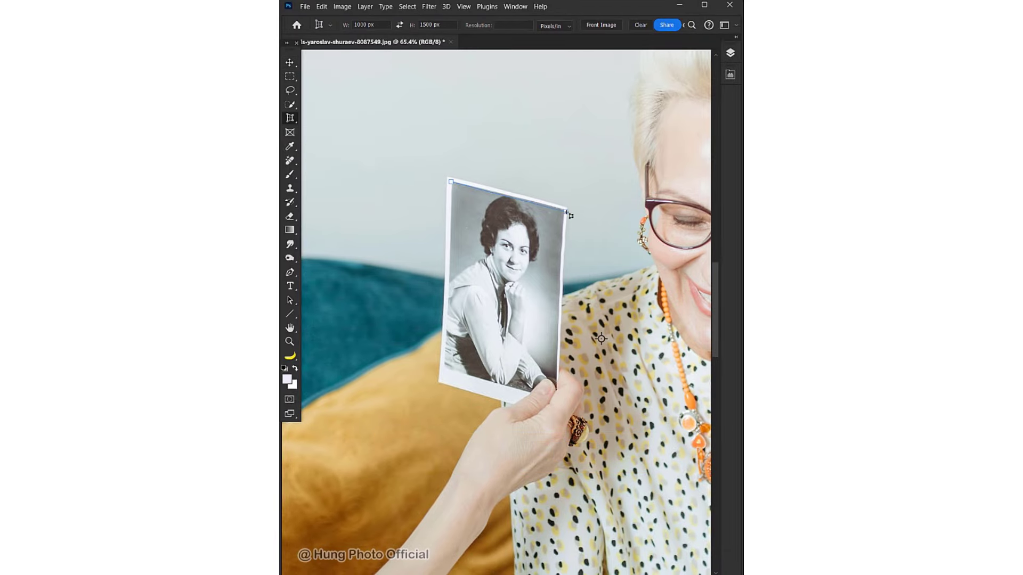
{"action": "left_click", "coordinate": [564, 208]}
{"action": "left_click", "coordinate": [555, 395]}
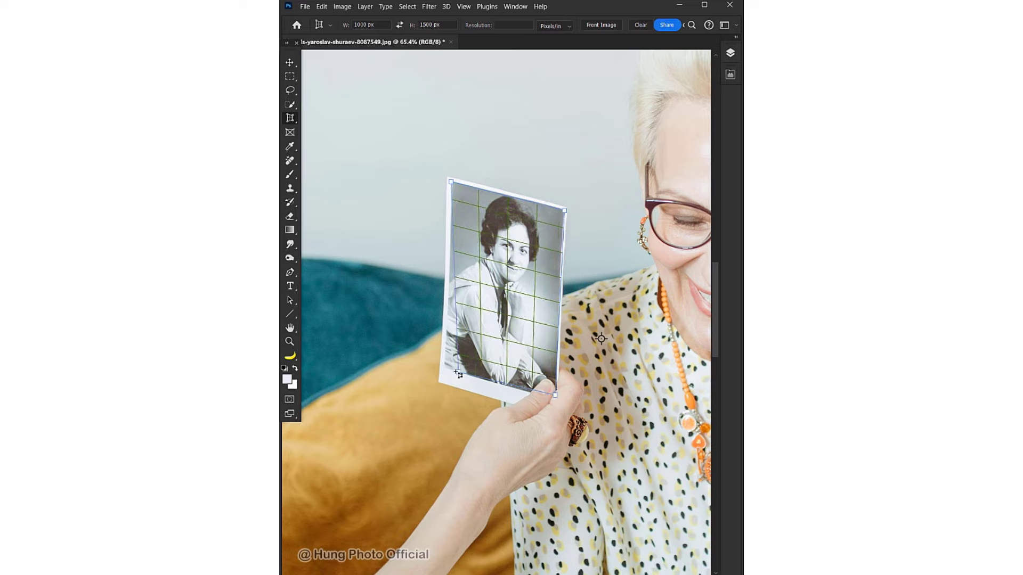
{"action": "left_click", "coordinate": [446, 369]}
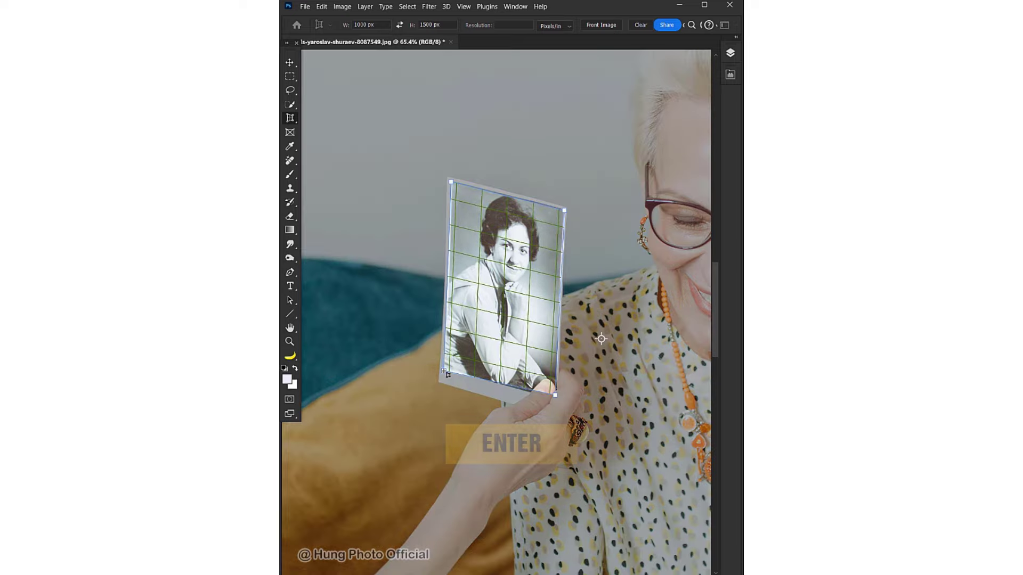
{"action": "key", "text": "Return"}
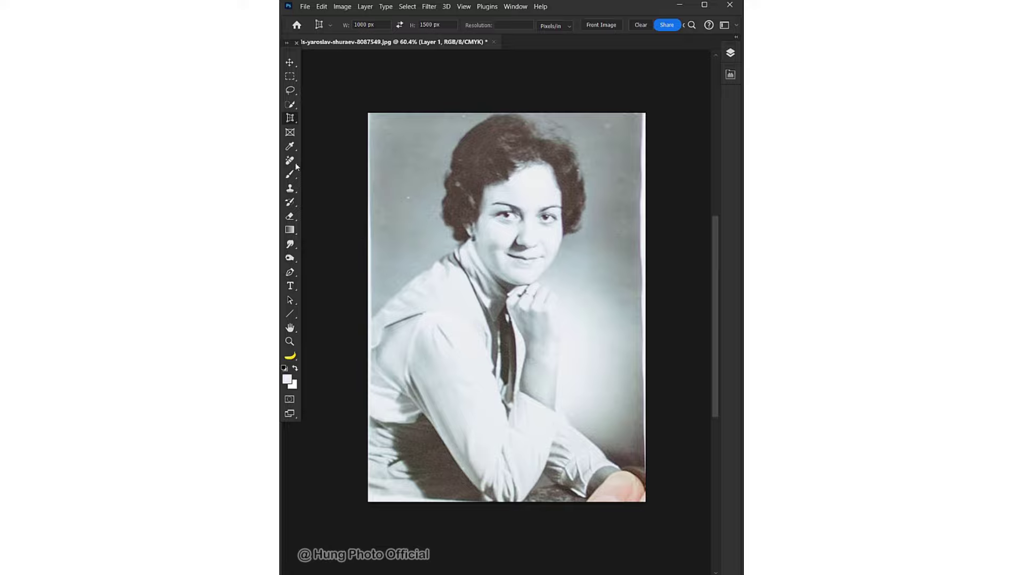
Remove the hand and the left and right edge strips with the Remove tool, then paint two strokes across the cone
{"action": "left_click", "coordinate": [291, 161]}
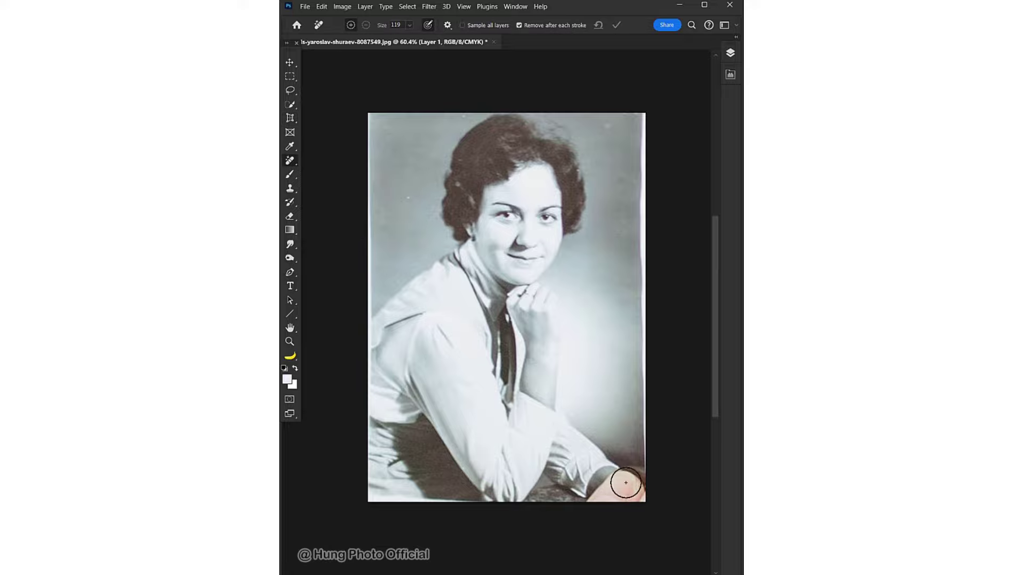
{"action": "left_click_drag", "start_coordinate": [624, 484], "coordinate": [586, 485]}
{"action": "left_click_drag", "start_coordinate": [639, 466], "coordinate": [646, 86]}
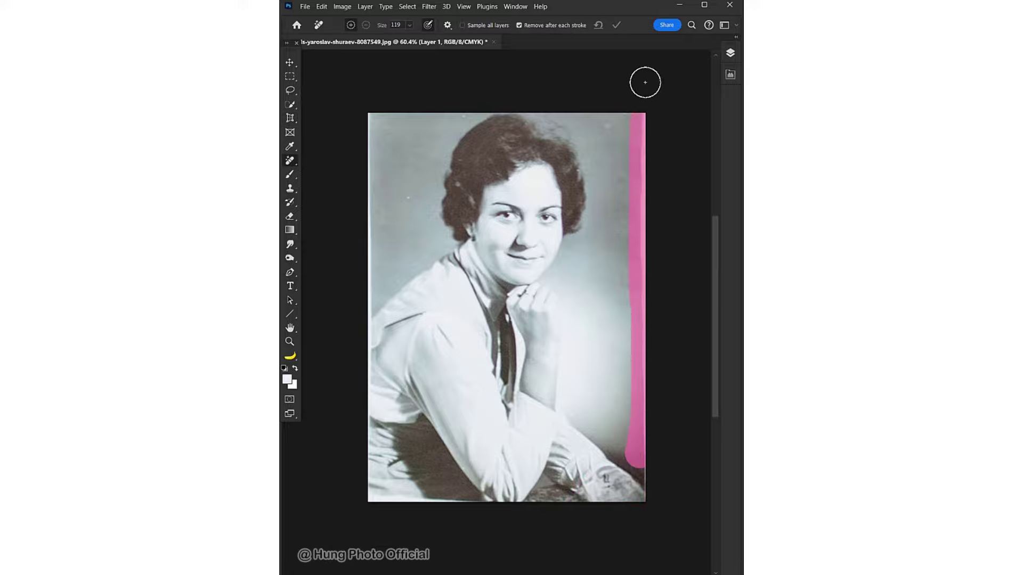
{"action": "left_click_drag", "start_coordinate": [367, 115], "coordinate": [353, 439]}
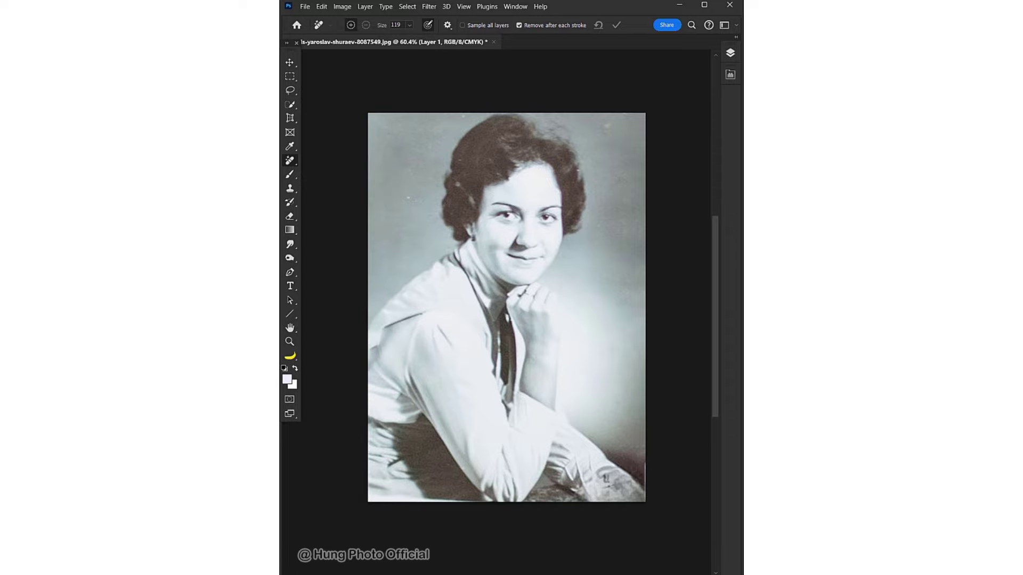
{"action": "left_click_drag", "start_coordinate": [471, 242], "coordinate": [577, 245]}
{"action": "left_click_drag", "start_coordinate": [453, 329], "coordinate": [634, 329]}
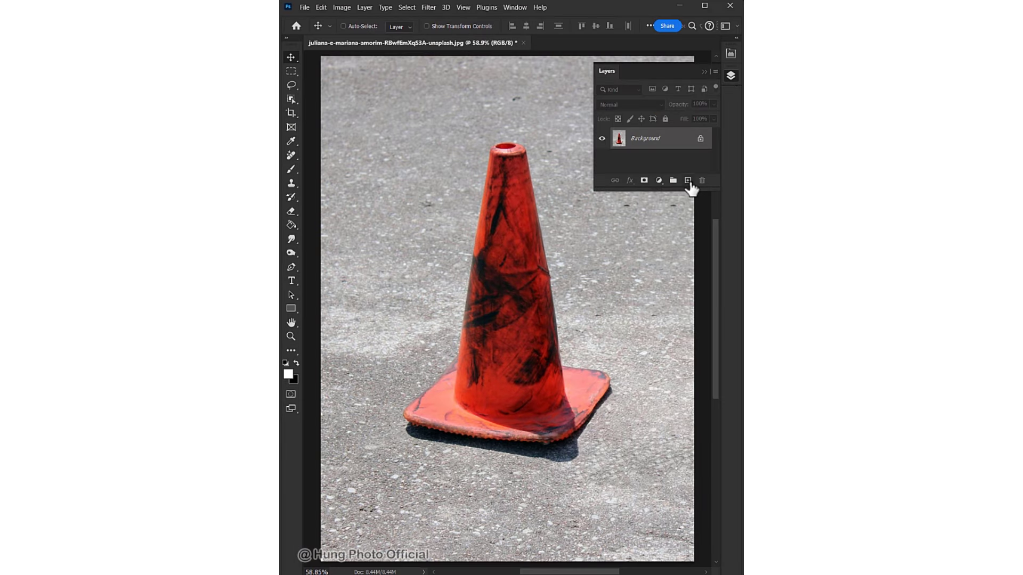
Draw a white rectangle across the cone's upper part on a new layer
{"action": "left_click", "coordinate": [687, 181]}
{"action": "left_click", "coordinate": [290, 309]}
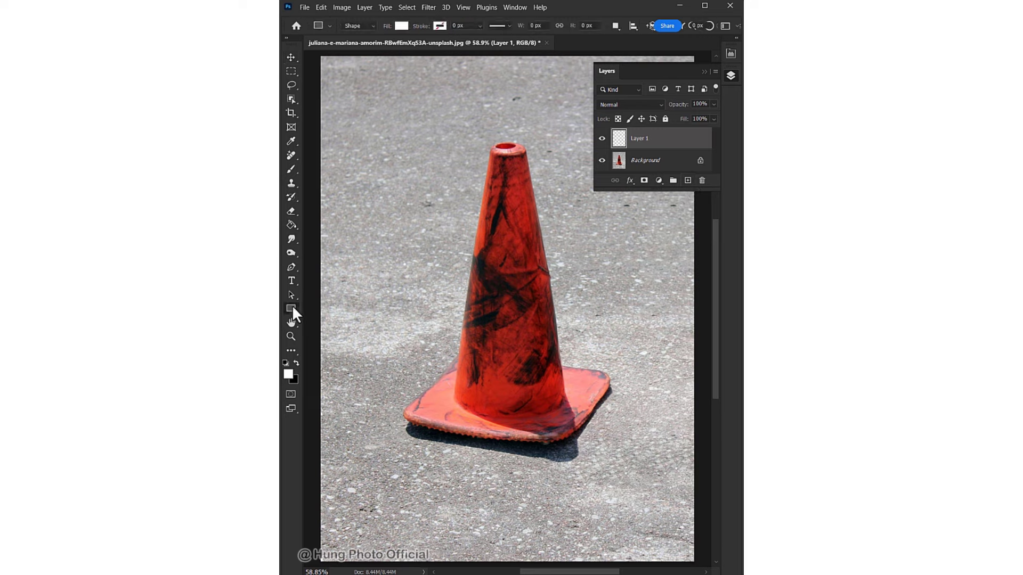
{"action": "left_click_drag", "start_coordinate": [447, 213], "coordinate": [578, 250]}
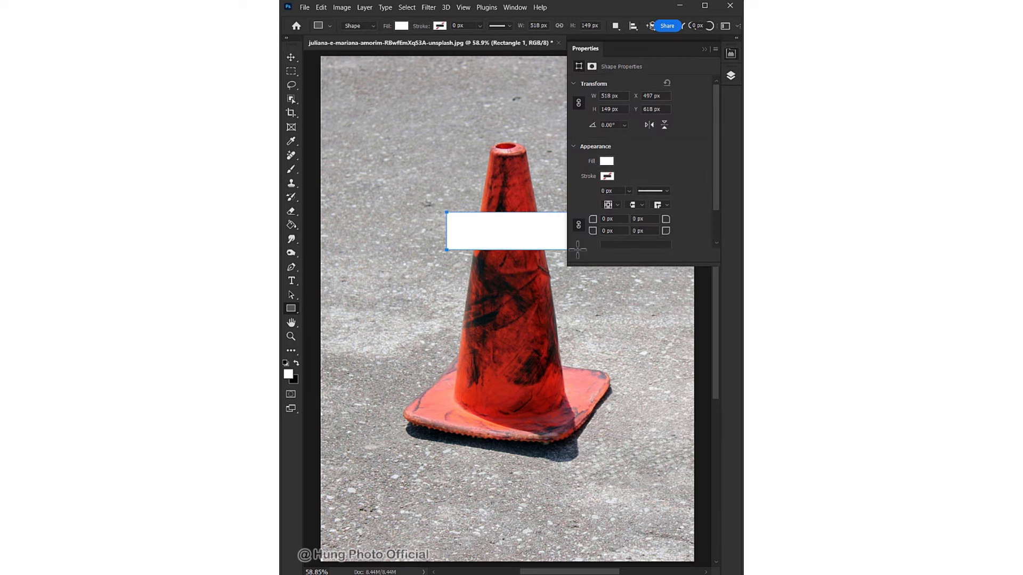
{"action": "left_click", "coordinate": [730, 74]}
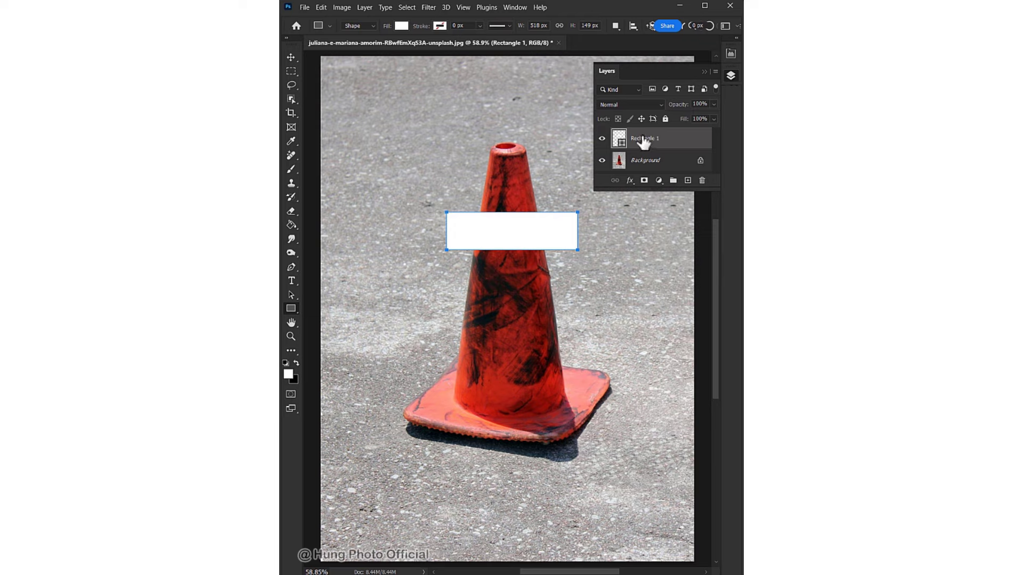
Duplicate the rectangle lower down the cone, shorten it slightly, and merge both into one layer
{"action": "key", "text": "ctrl+j"}
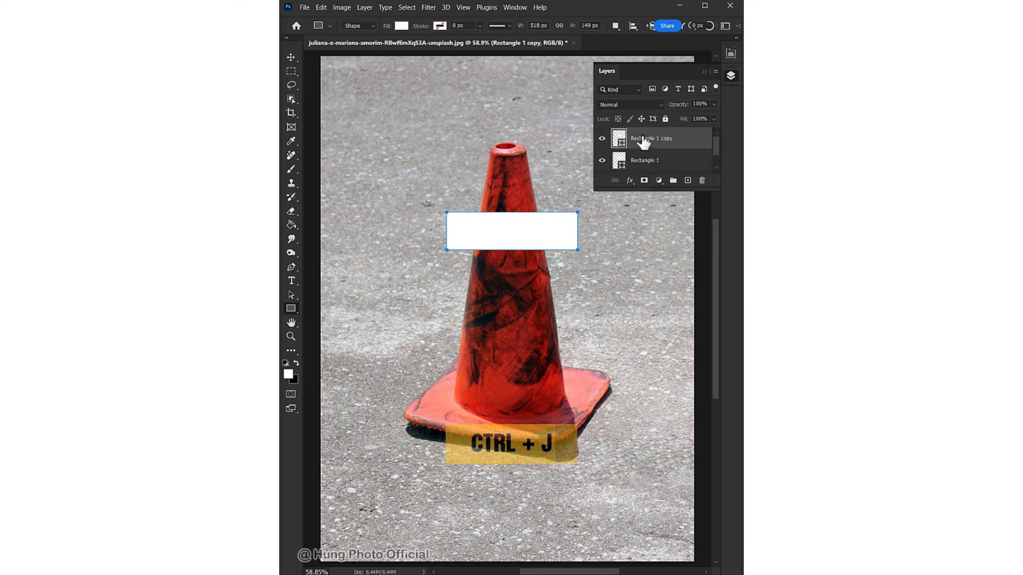
{"action": "key", "text": "v"}
{"action": "left_click_drag", "start_coordinate": [505, 236], "coordinate": [500, 313]}
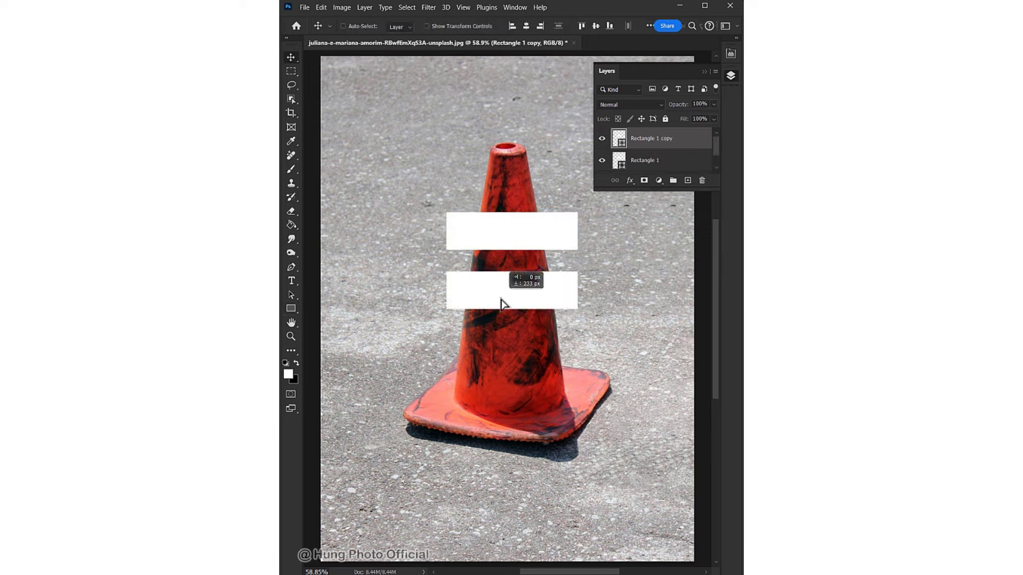
{"action": "key", "text": "ctrl+t"}
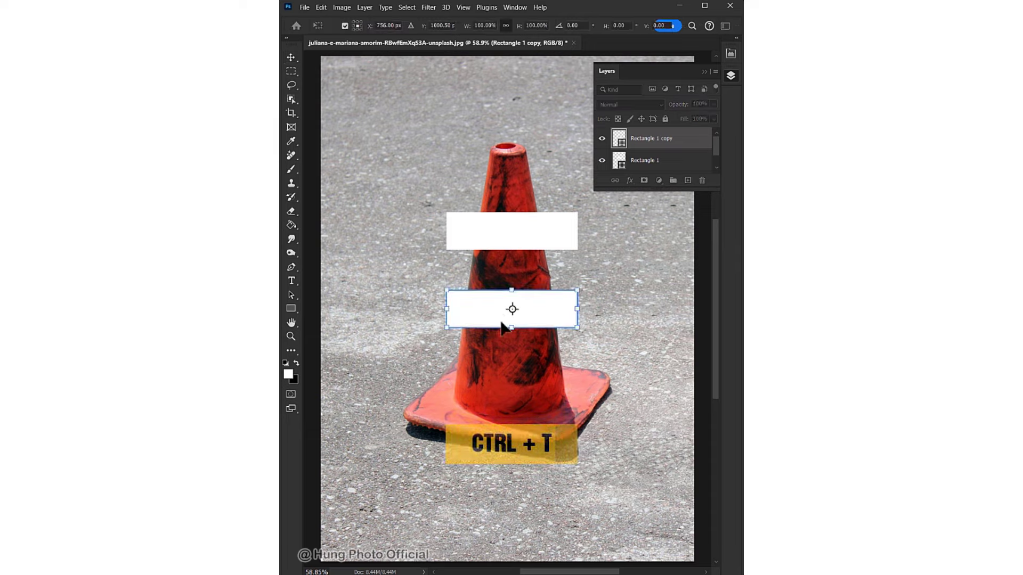
{"action": "left_click_drag", "start_coordinate": [511, 328], "coordinate": [513, 320]}
{"action": "key", "text": "Return"}
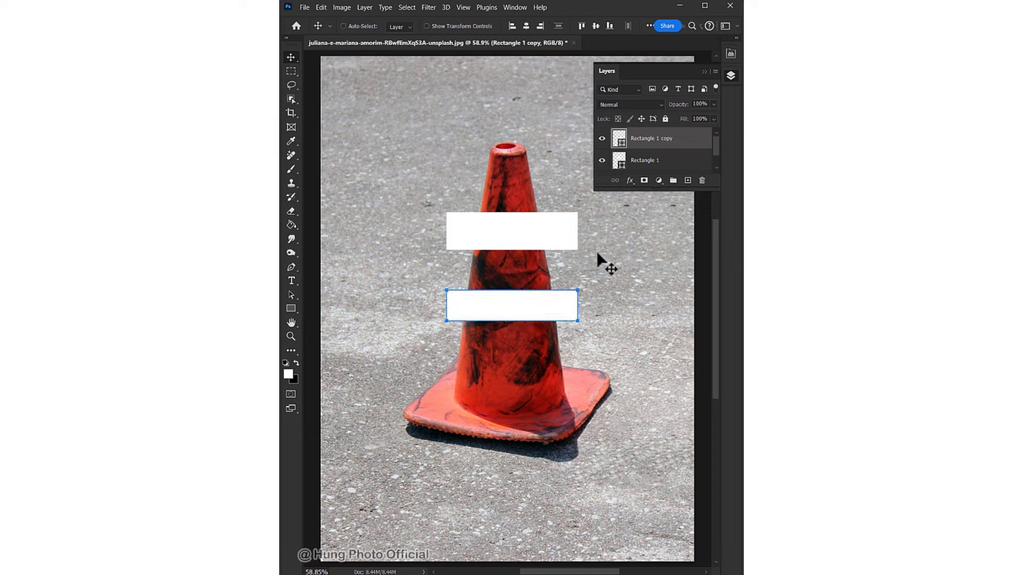
{"action": "left_click", "coordinate": [662, 162], "text": "shift"}
{"action": "key", "text": "ctrl+e"}
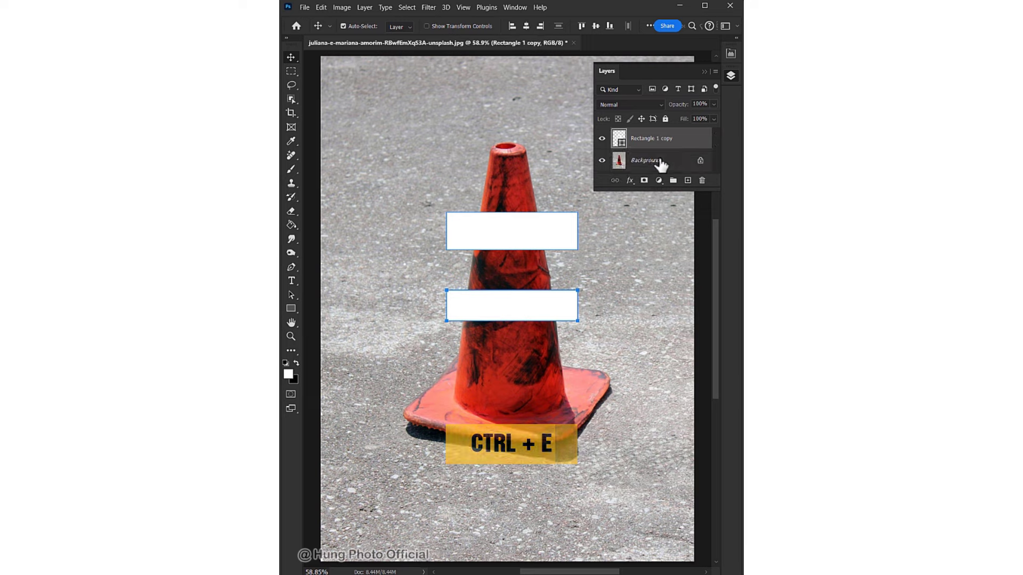
Distort the two bands, pulling their corners inward so they taper
{"action": "key", "text": "ctrl+t"}
{"action": "right_click", "coordinate": [509, 229]}
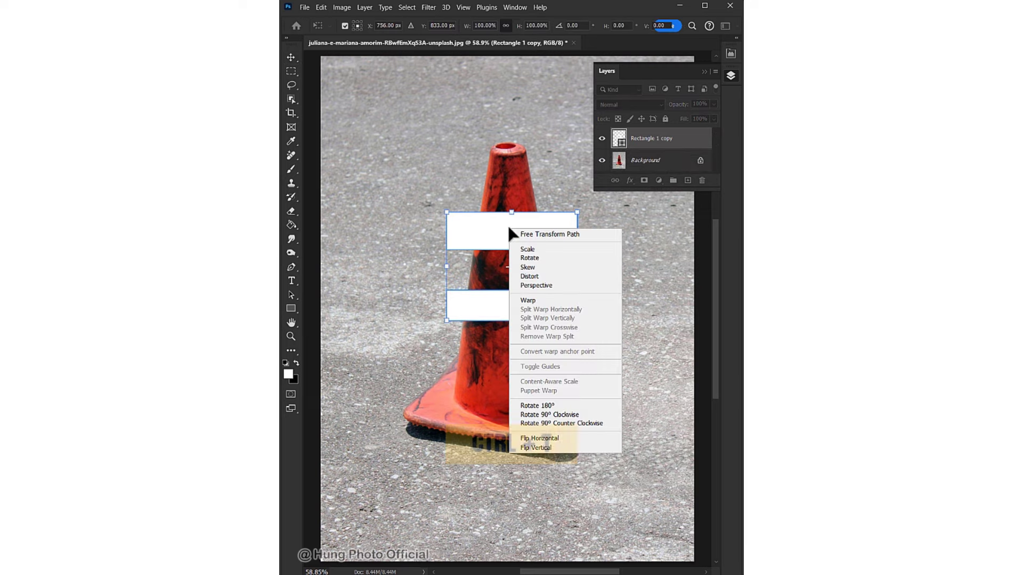
{"action": "left_click", "coordinate": [533, 276]}
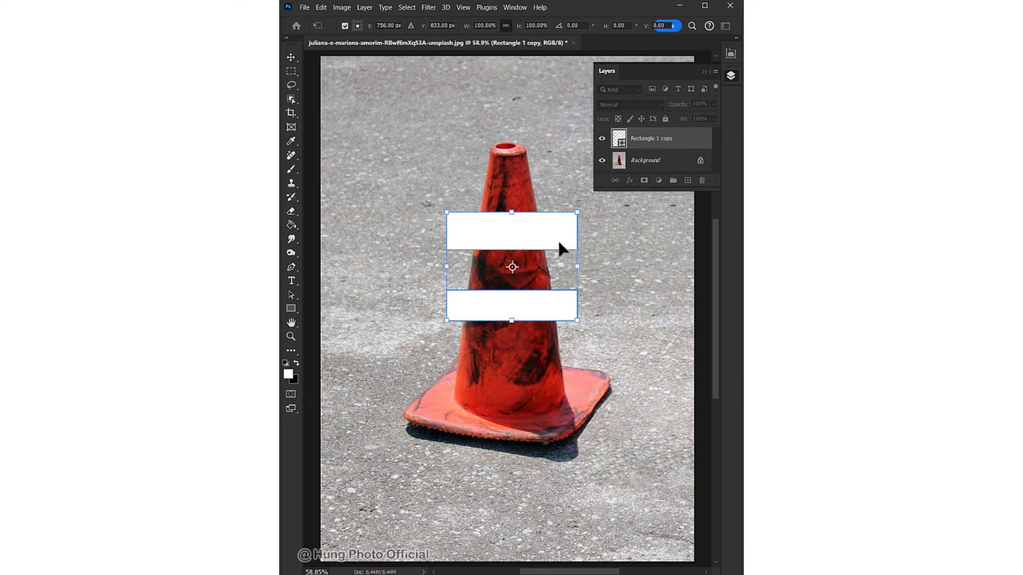
{"action": "left_click_drag", "start_coordinate": [577, 212], "coordinate": [538, 212]}
{"action": "left_click_drag", "start_coordinate": [577, 321], "coordinate": [555, 320]}
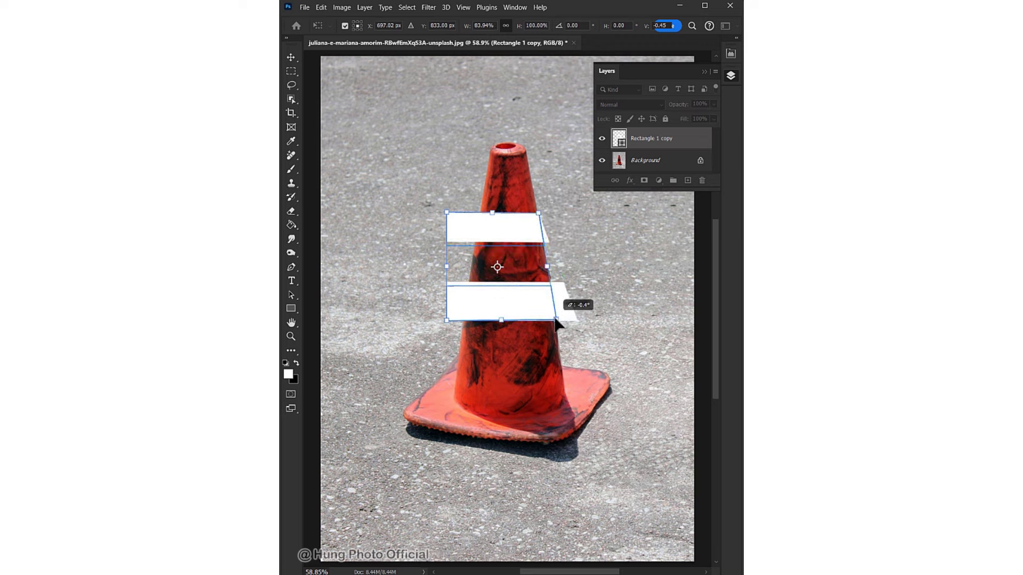
{"action": "left_click_drag", "start_coordinate": [446, 321], "coordinate": [463, 320]}
{"action": "left_click_drag", "start_coordinate": [447, 213], "coordinate": [479, 213]}
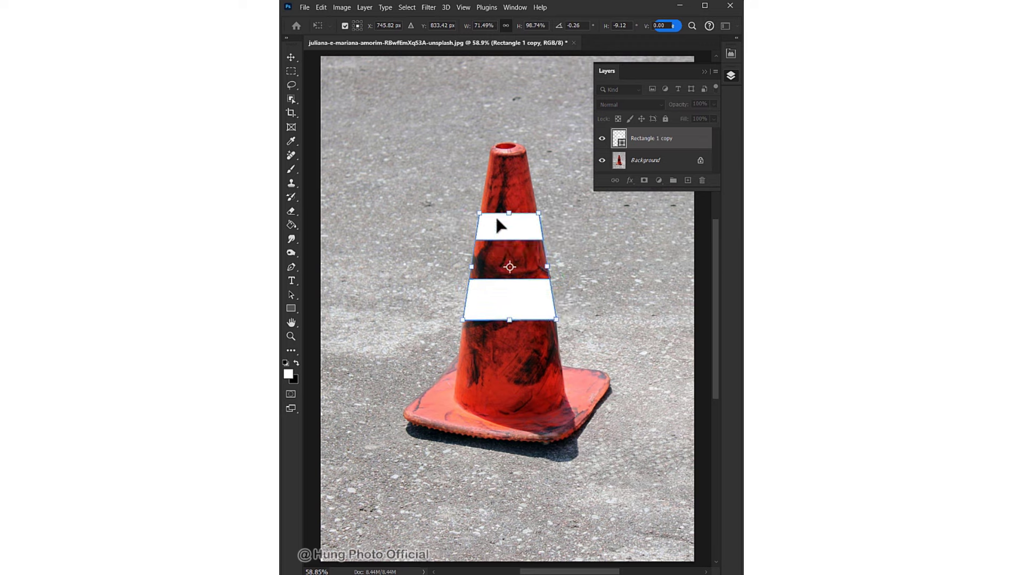
Warp the bands with the Cylinder preset and increase the bend to follow the cone
{"action": "right_click", "coordinate": [495, 217]}
{"action": "left_click", "coordinate": [521, 298]}
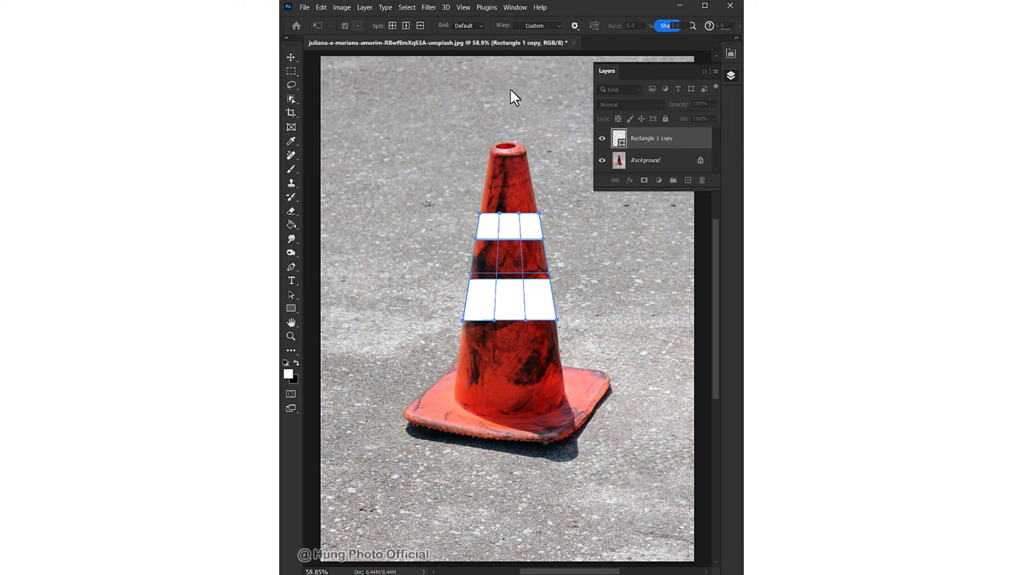
{"action": "left_click", "coordinate": [531, 24]}
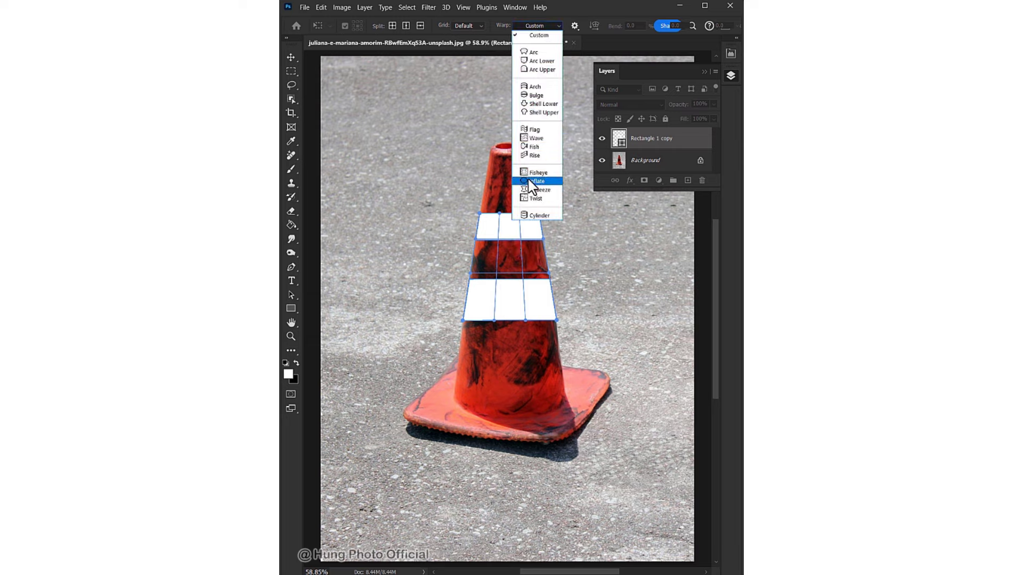
{"action": "left_click", "coordinate": [531, 216]}
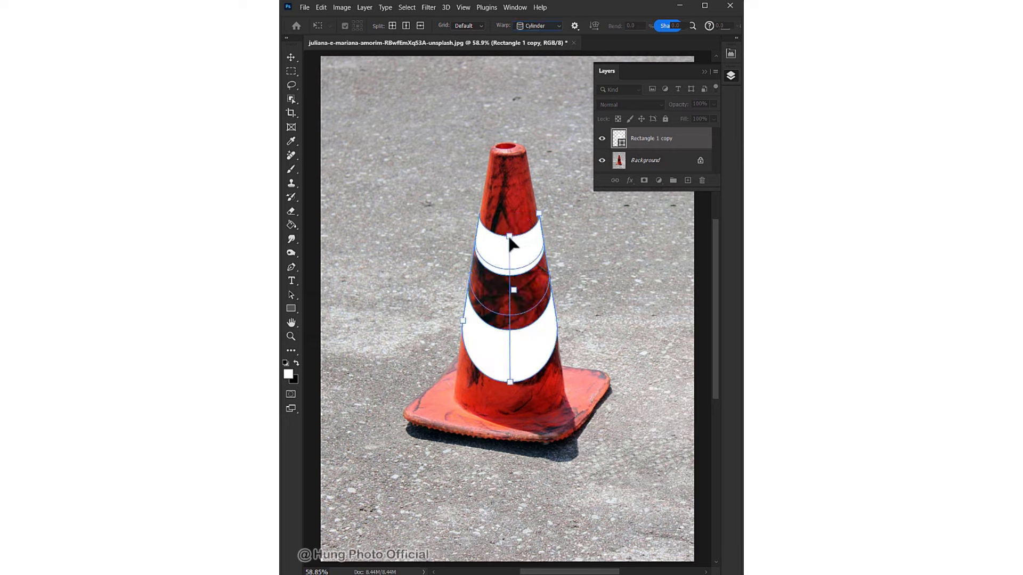
{"action": "left_click_drag", "start_coordinate": [509, 236], "coordinate": [510, 225]}
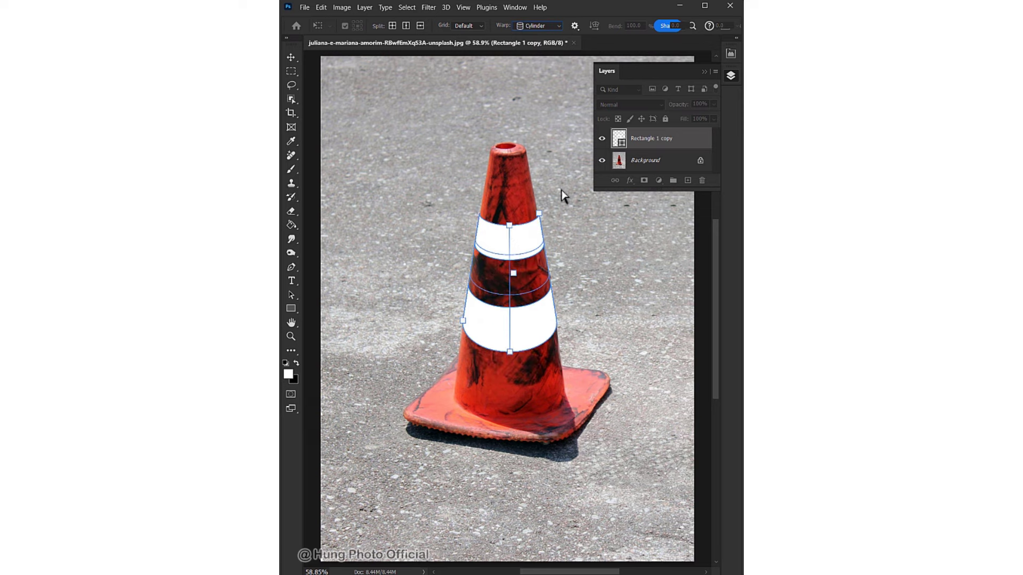
{"action": "key", "text": "Return"}
In Blending Options, split the Underlying Layer black slider to about 122 so grime shows through
{"action": "left_click", "coordinate": [631, 180]}
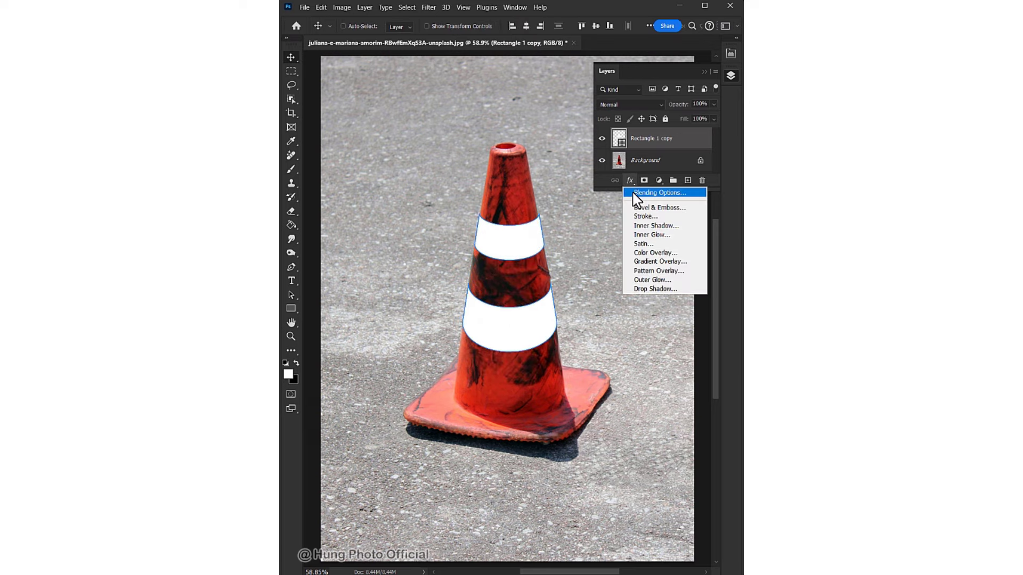
{"action": "left_click", "coordinate": [638, 192]}
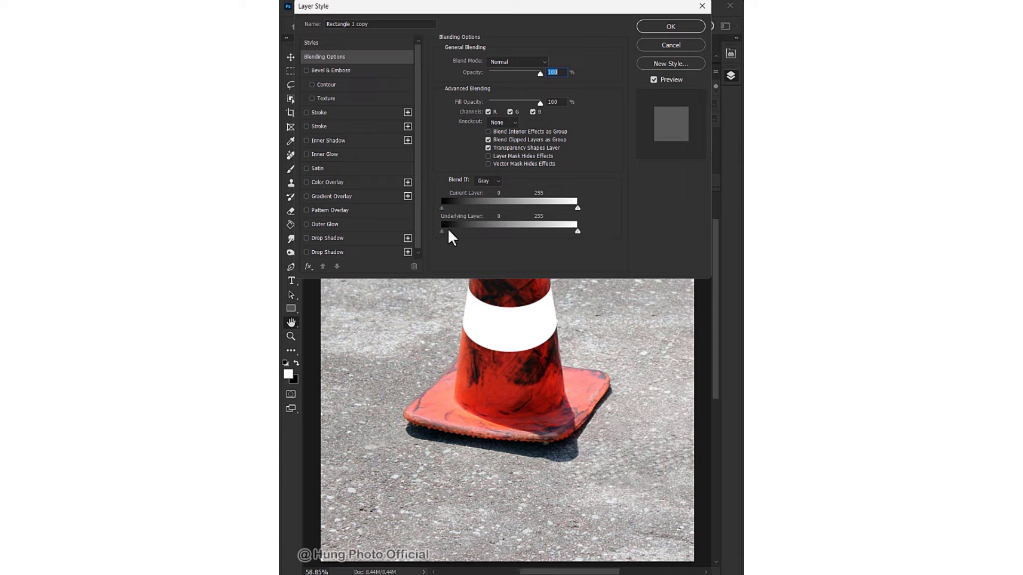
{"action": "left_click_drag", "start_coordinate": [443, 231], "coordinate": [508, 232]}
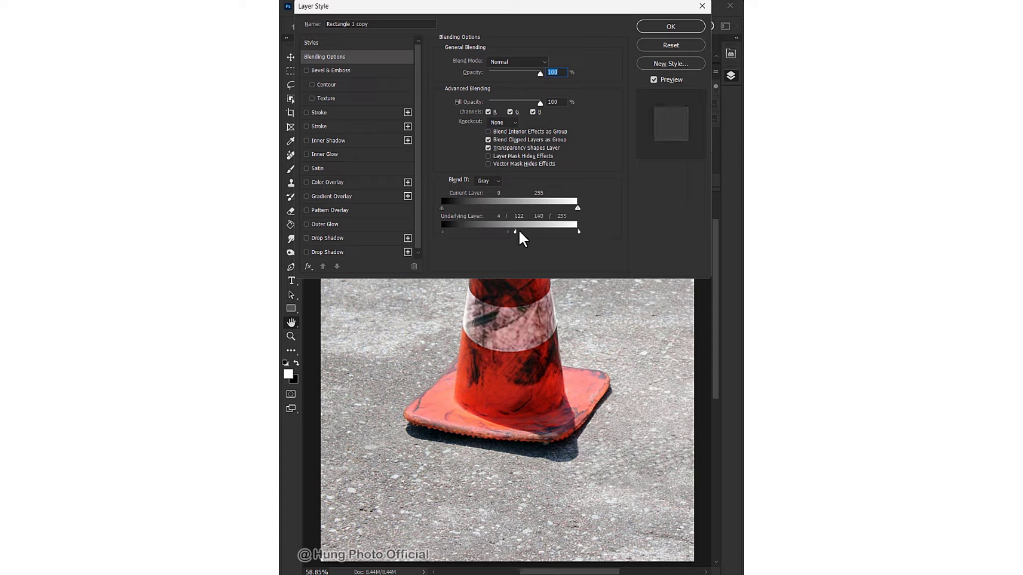
{"action": "left_click", "coordinate": [666, 26]}
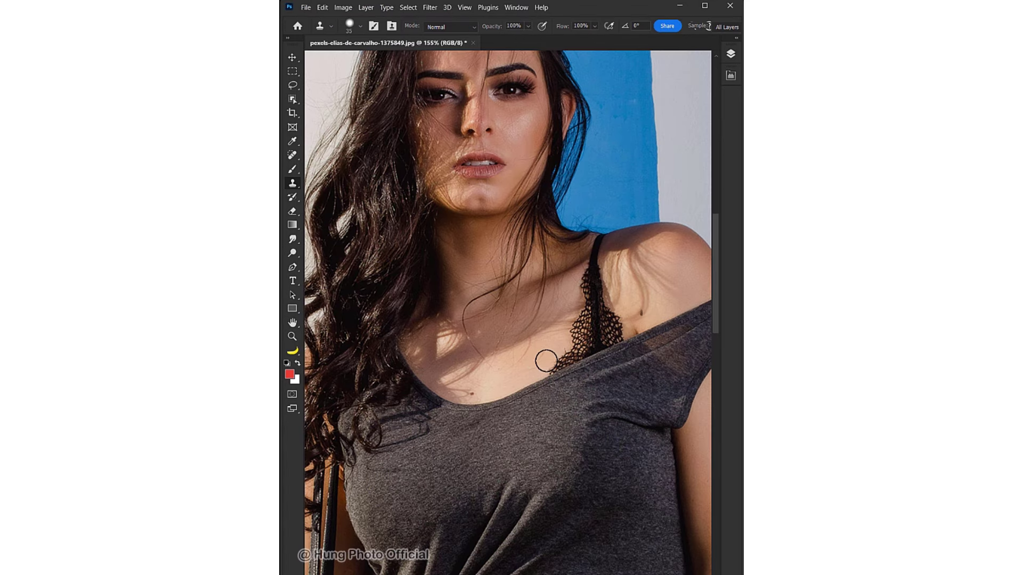
Duplicate the portrait, erase the black lace strap with the Remove tool, and compare before/after
{"action": "left_click_drag", "start_coordinate": [547, 363], "coordinate": [575, 336]}
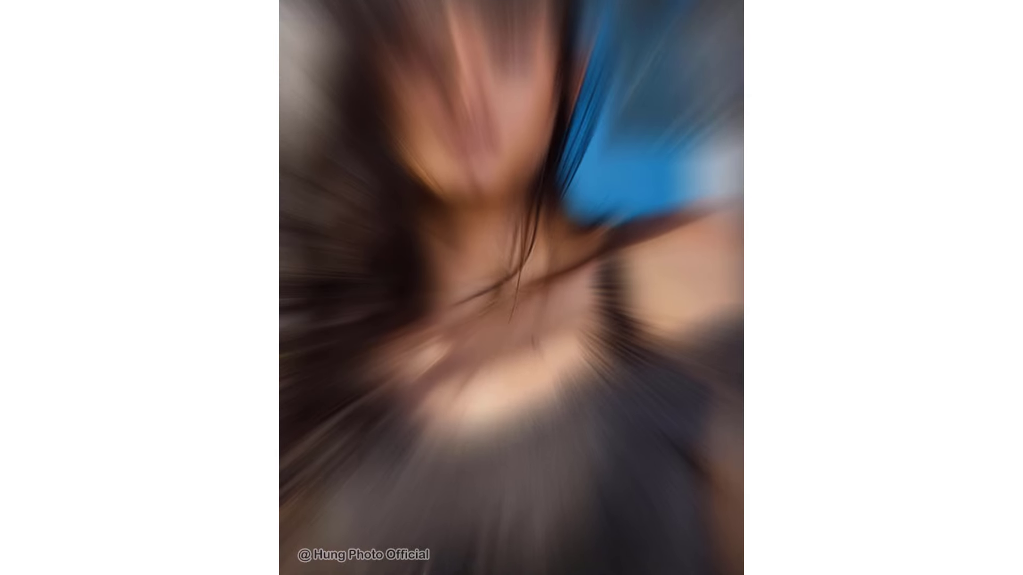
{"action": "key", "text": "ctrl+j"}
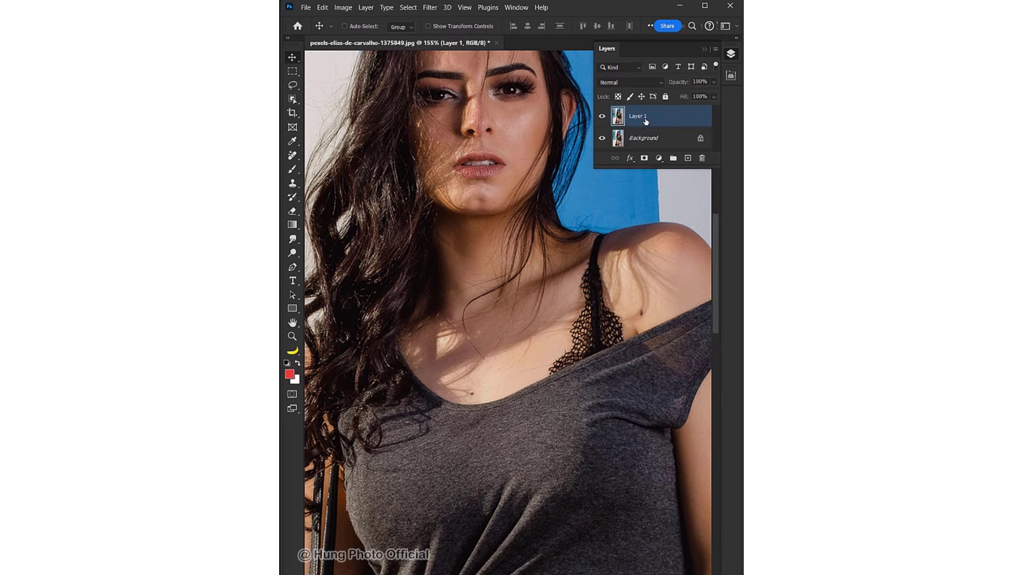
{"action": "left_click", "coordinate": [299, 156]}
{"action": "right_click", "coordinate": [298, 155]}
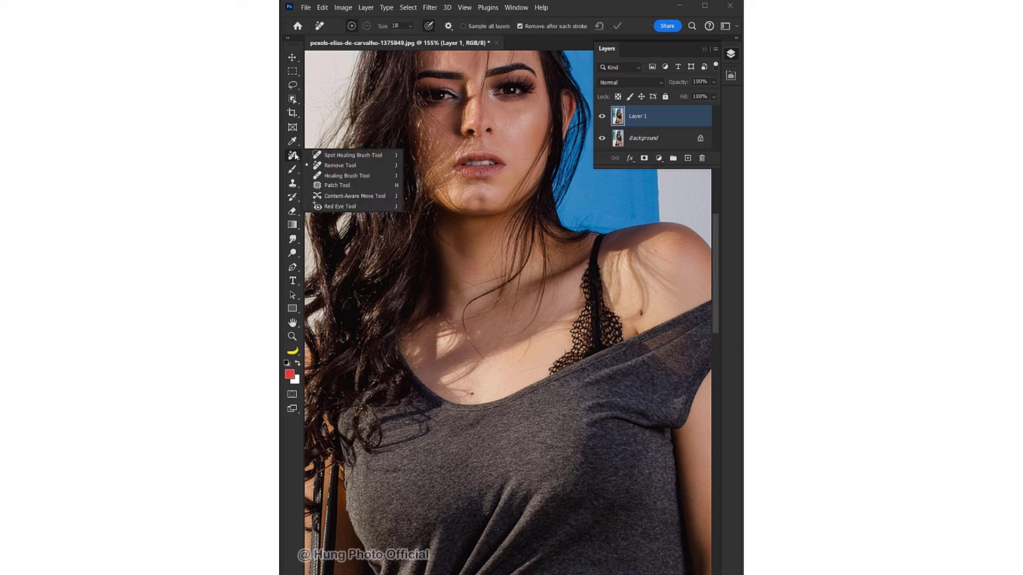
{"action": "left_click", "coordinate": [338, 164]}
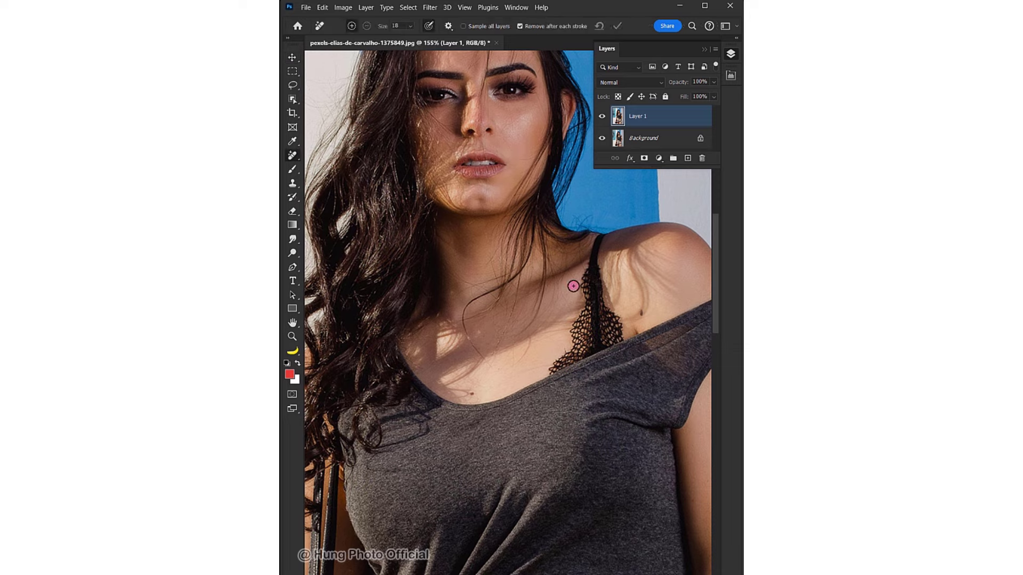
{"action": "mouse_move", "coordinate": [590, 235]}
{"action": "left_mouse_down"}
{"action": "mouse_move", "coordinate": [631, 333]}
{"action": "mouse_move", "coordinate": [545, 358]}
{"action": "mouse_move", "coordinate": [573, 288]}
{"action": "left_mouse_up"}
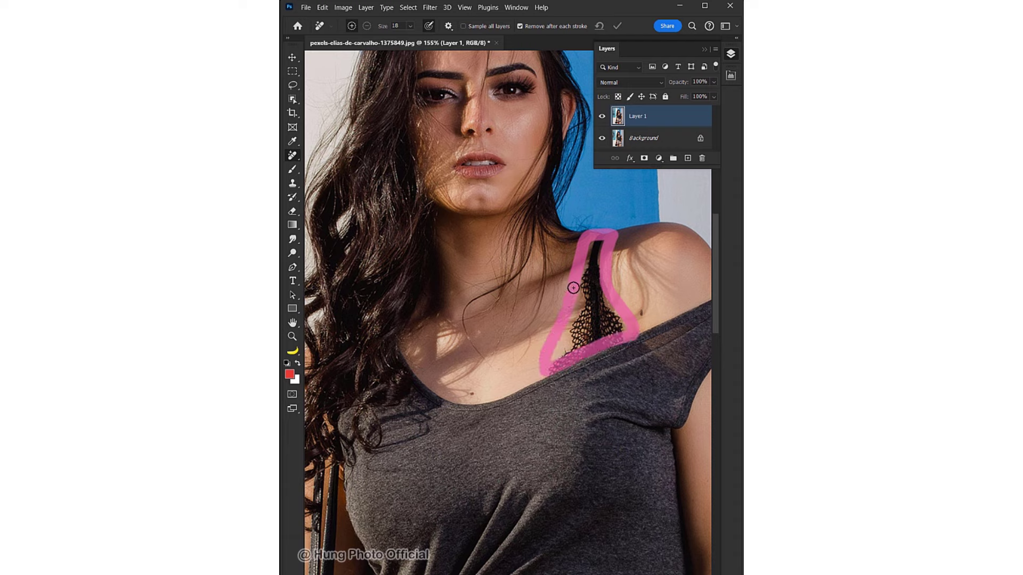
{"action": "left_click", "coordinate": [603, 117]}
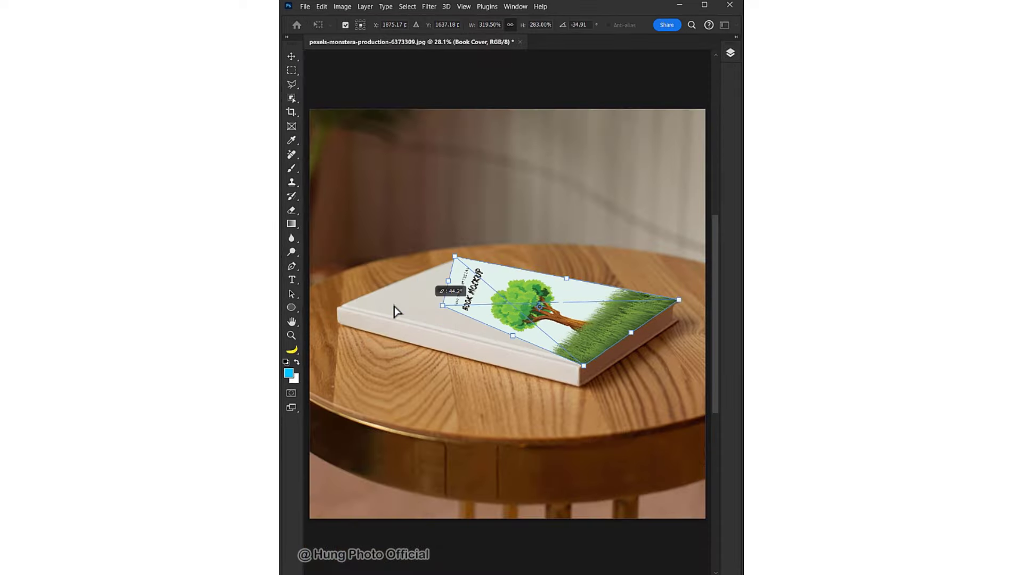
Lasso-select the book, copy it to its own layer, and add an empty layer above
{"action": "left_click_drag", "start_coordinate": [397, 307], "coordinate": [344, 307]}
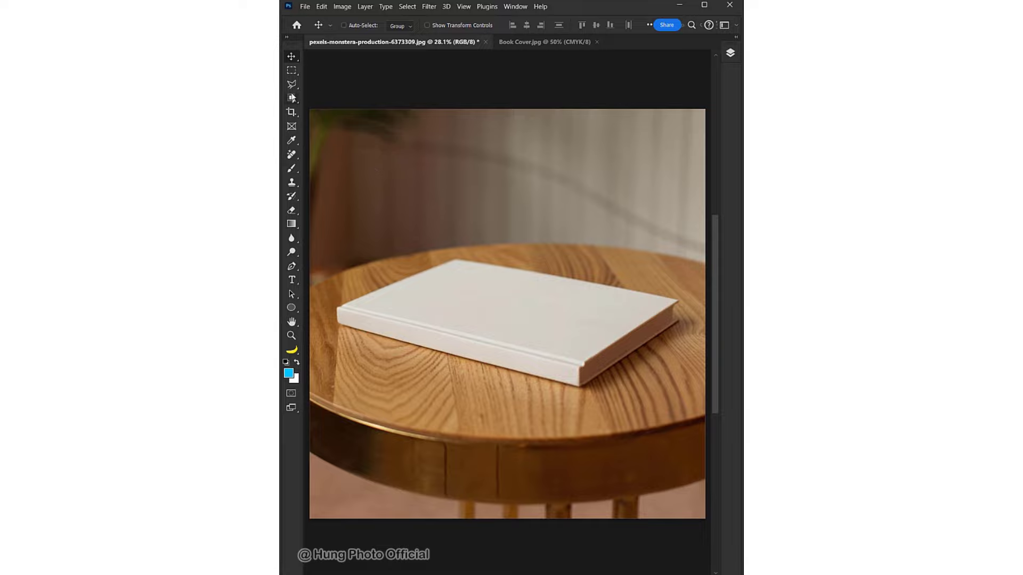
{"action": "left_click", "coordinate": [292, 98]}
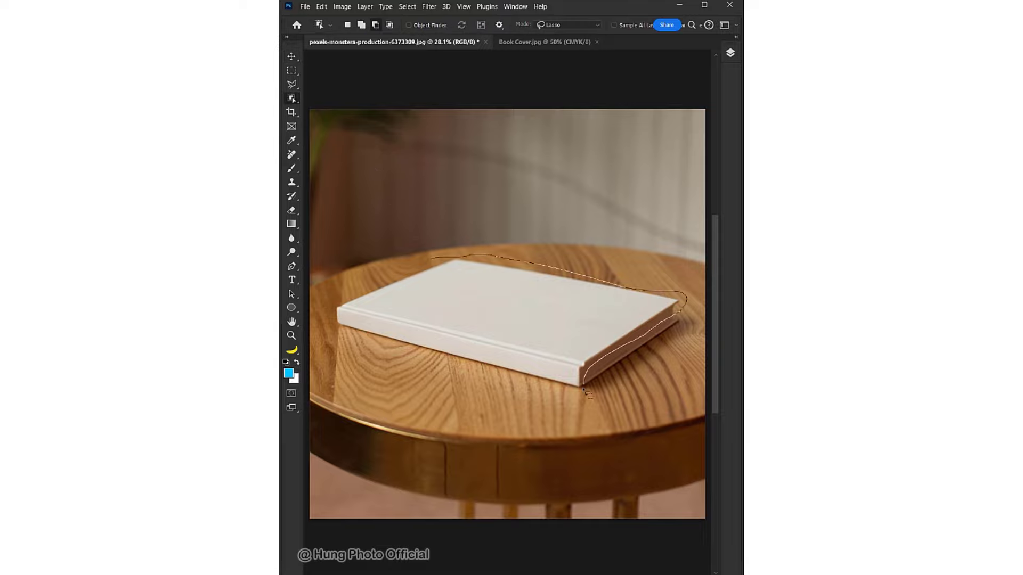
{"action": "left_click_drag", "start_coordinate": [327, 311], "coordinate": [329, 314]}
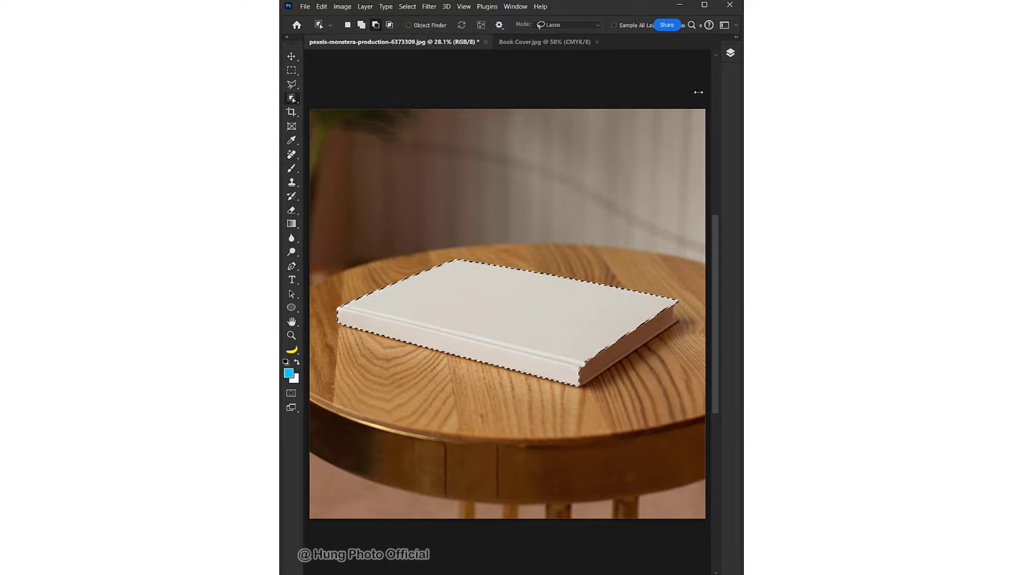
{"action": "left_click", "coordinate": [730, 56]}
{"action": "key", "text": "ctrl+j"}
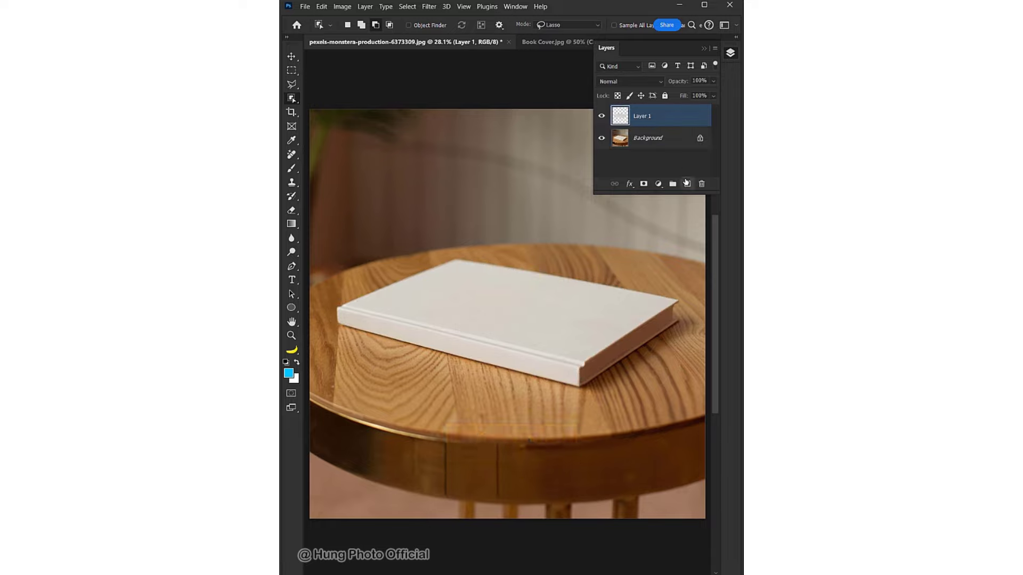
{"action": "left_click", "coordinate": [687, 183]}
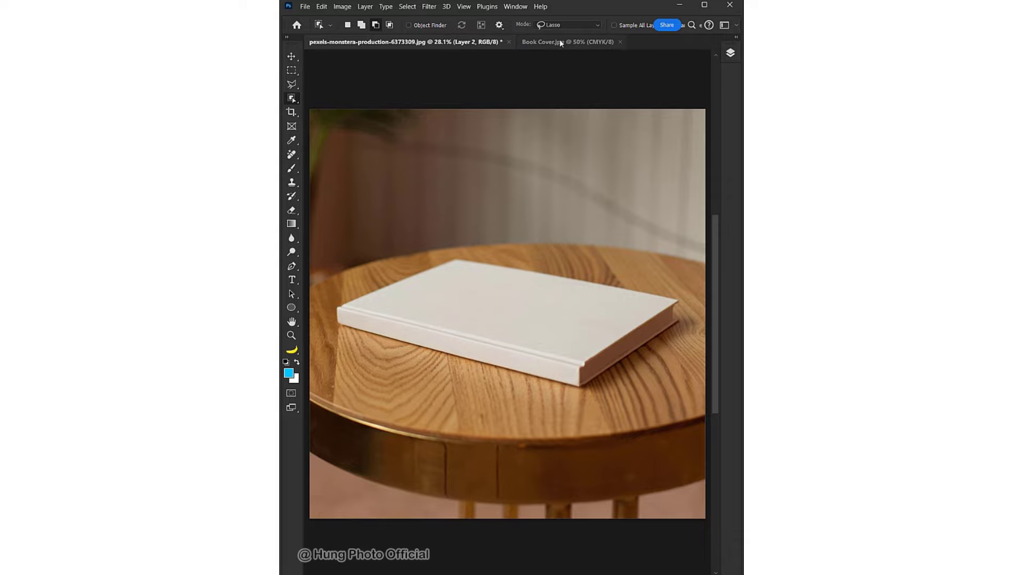
Copy the entire Book Cover.jpg artwork and return to the book photo
{"action": "left_click", "coordinate": [561, 43]}
{"action": "key", "text": "ctrl+a"}
{"action": "key", "text": "ctrl+c"}
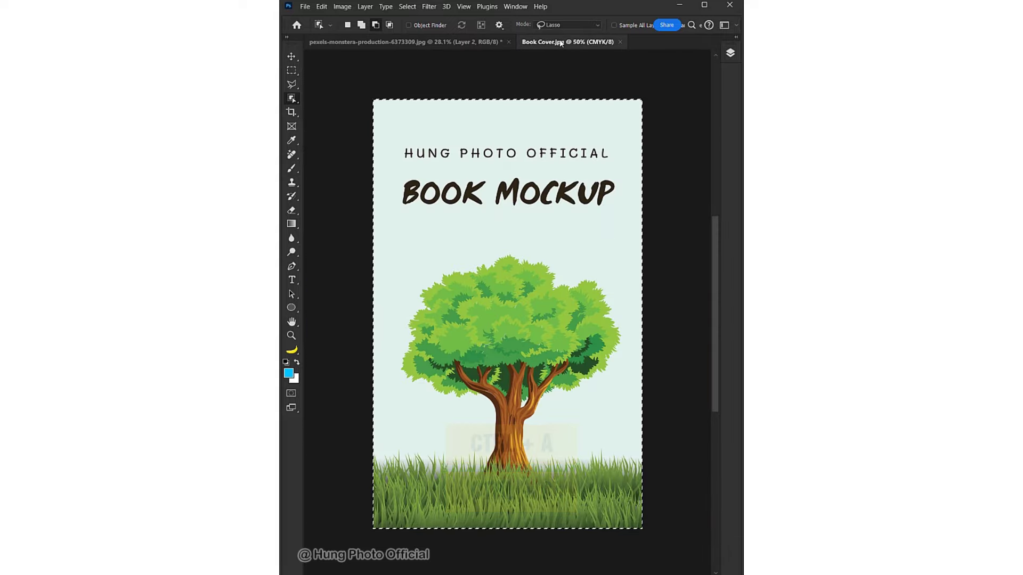
{"action": "left_click", "coordinate": [484, 43]}
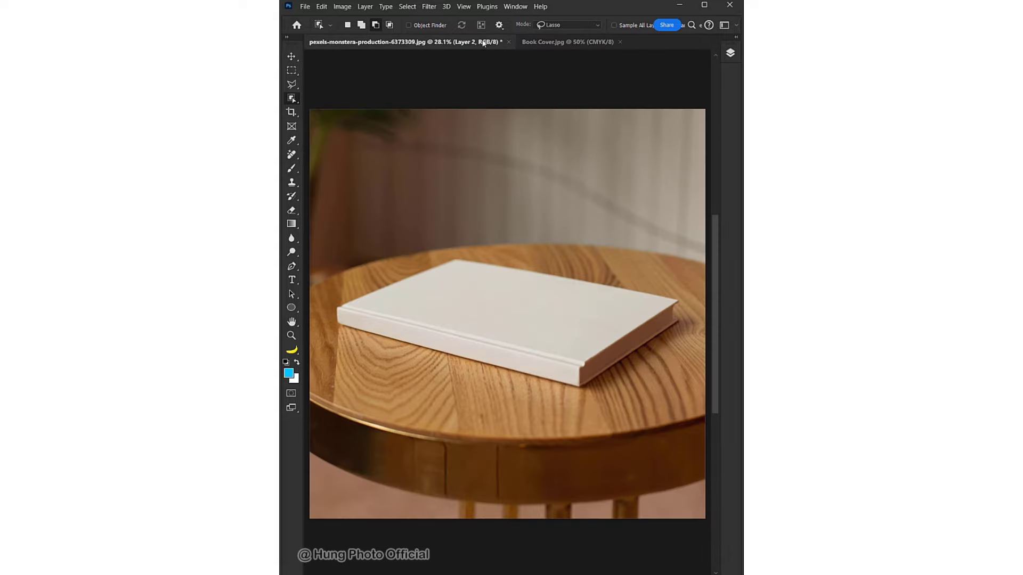
In Vanishing Point, draw a perspective plane on the book's front and extend one over its top
{"action": "left_click", "coordinate": [434, 9]}
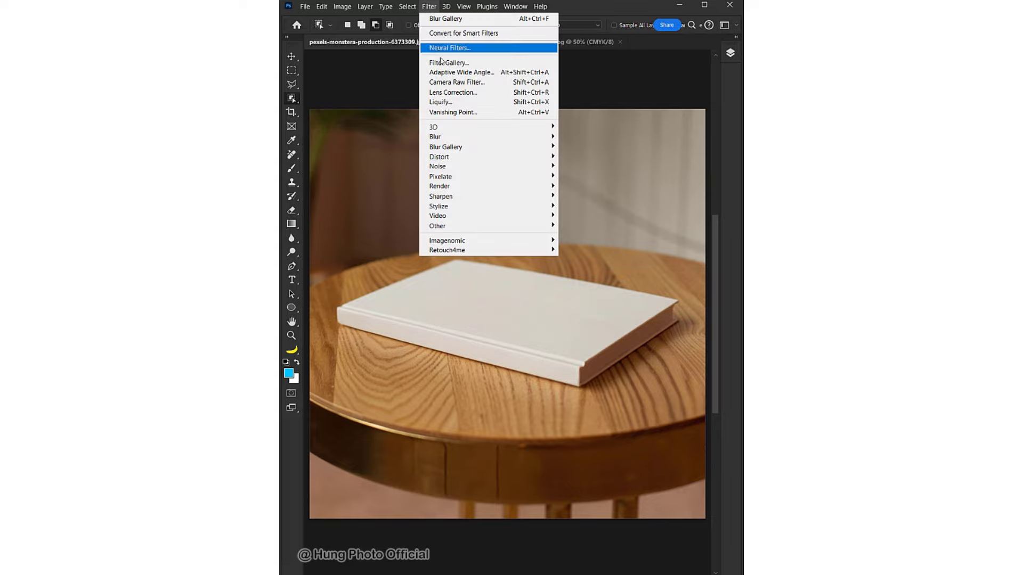
{"action": "left_click", "coordinate": [452, 112]}
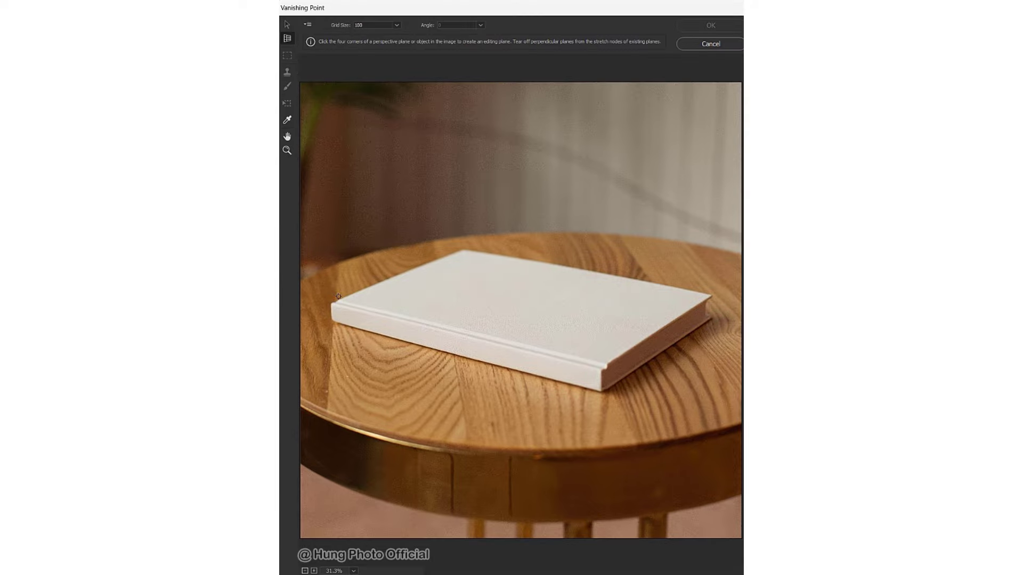
{"action": "left_click", "coordinate": [333, 304]}
{"action": "left_click", "coordinate": [601, 392]}
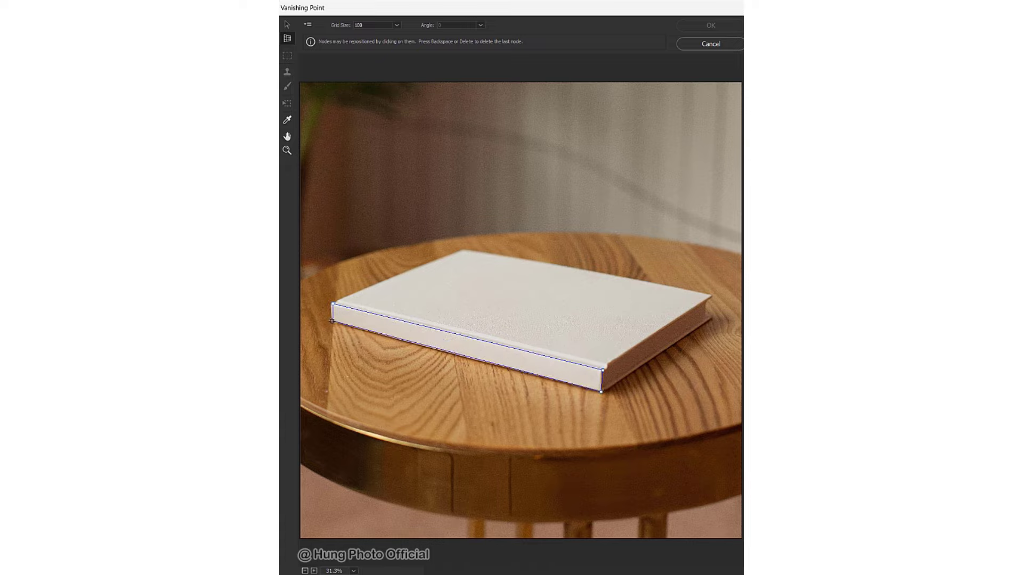
{"action": "left_click", "coordinate": [332, 321]}
{"action": "mouse_move", "coordinate": [467, 337]}
{"action": "left_mouse_down"}
{"action": "mouse_move", "coordinate": [561, 269]}
{"action": "mouse_move", "coordinate": [462, 249]}
{"action": "left_mouse_up"}
{"action": "left_click_drag", "start_coordinate": [710, 296], "coordinate": [714, 294]}
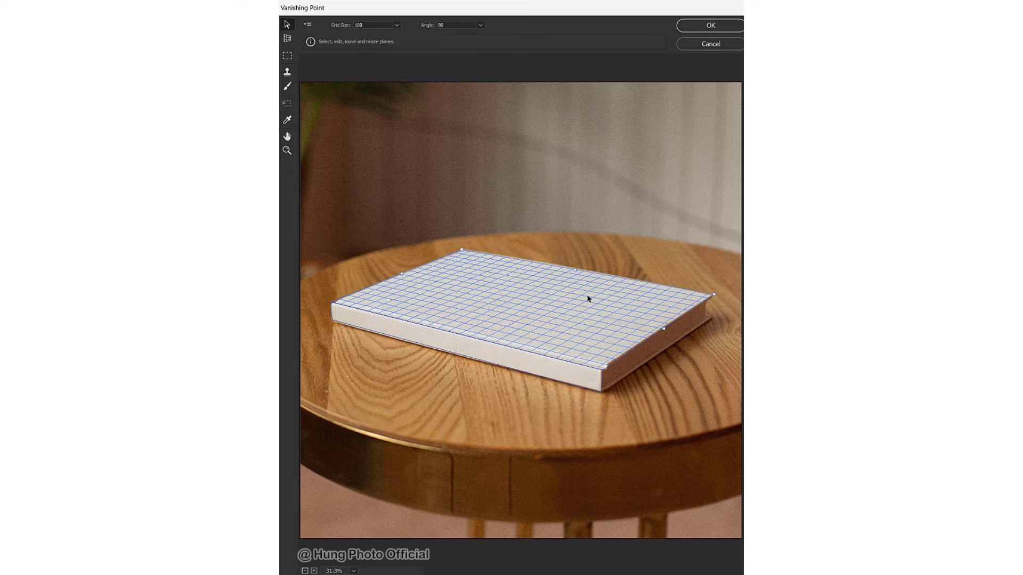
Paste the cover artwork, fit it onto the book's top plane, and apply
{"action": "key", "text": "ctrl+v"}
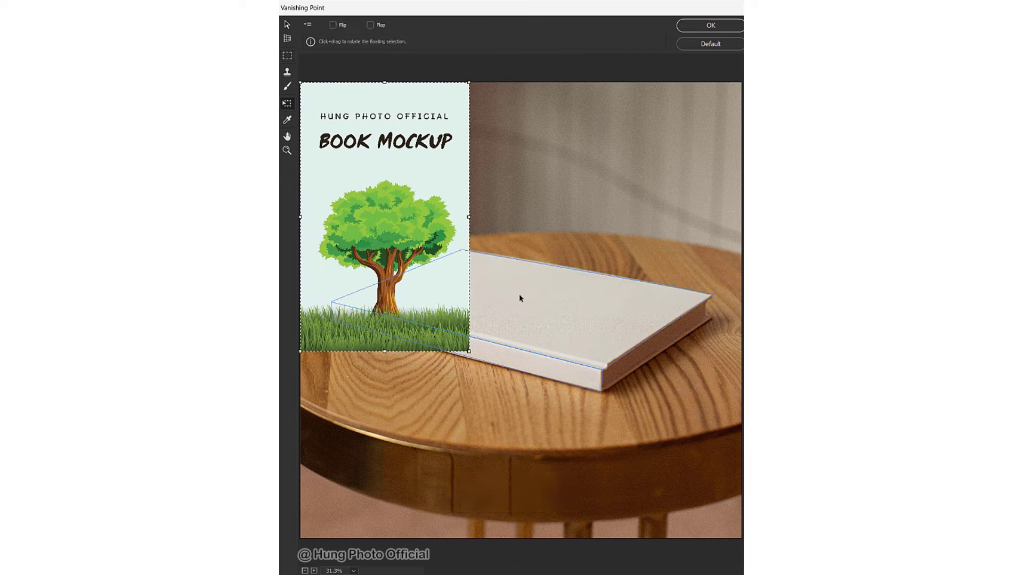
{"action": "mouse_move", "coordinate": [380, 195]}
{"action": "left_mouse_down"}
{"action": "mouse_move", "coordinate": [552, 307]}
{"action": "mouse_move", "coordinate": [521, 330]}
{"action": "mouse_move", "coordinate": [538, 326]}
{"action": "left_mouse_up"}
{"action": "left_click_drag", "start_coordinate": [645, 334], "coordinate": [660, 330]}
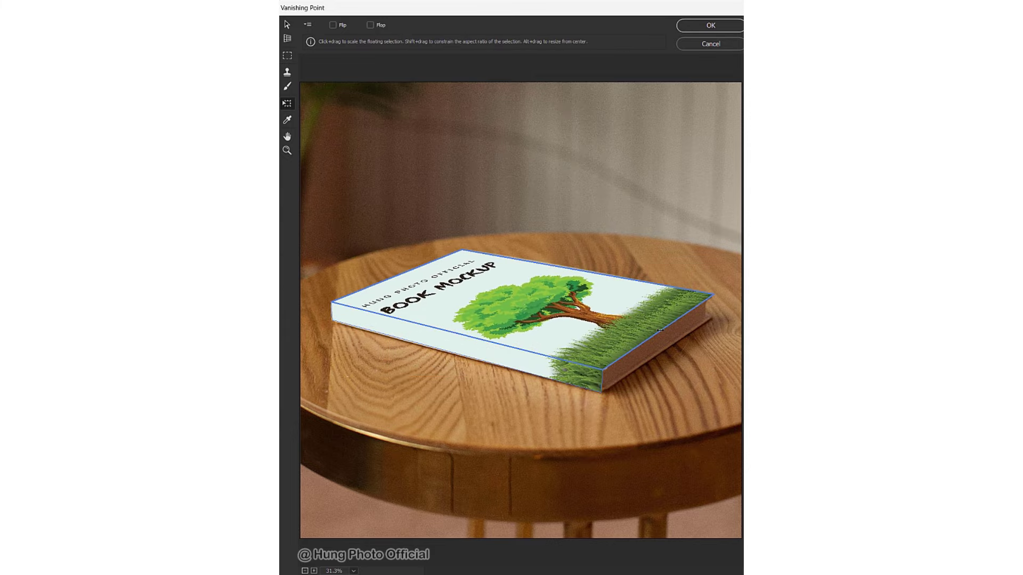
{"action": "left_click", "coordinate": [692, 28]}
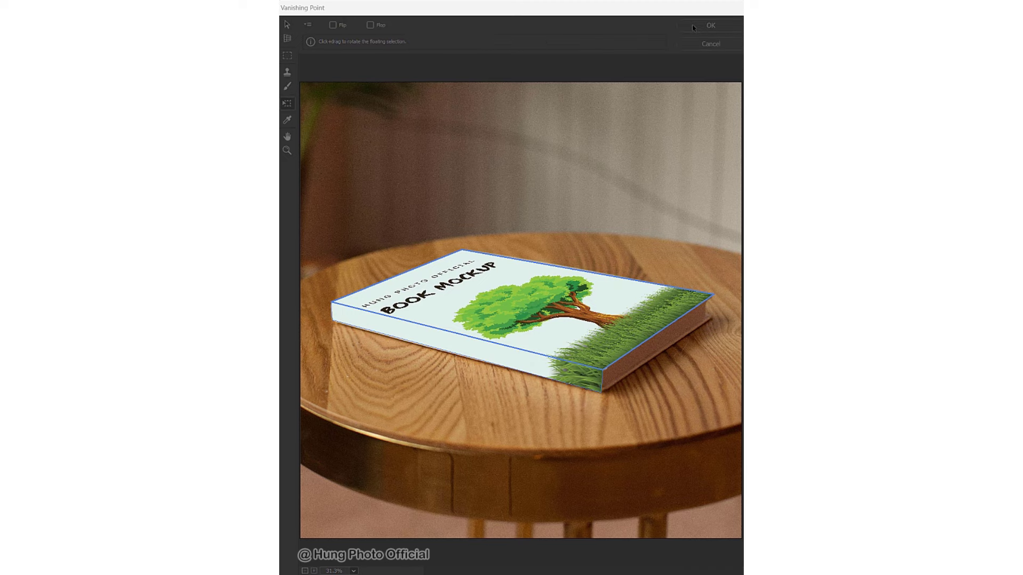
Clip Layer 2's cover to the book and set its blend mode to Multiply
{"action": "right_click", "coordinate": [637, 122]}
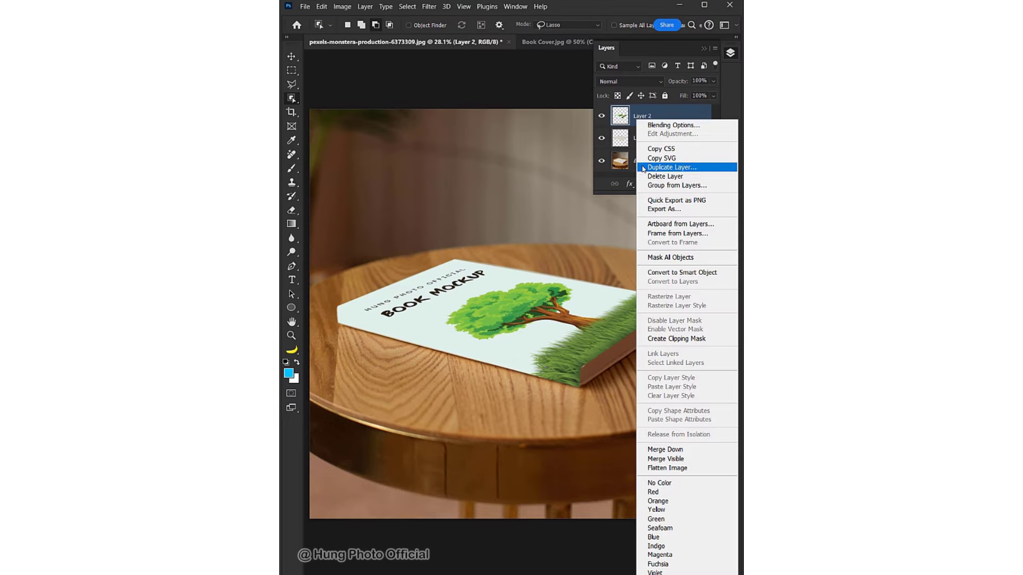
{"action": "left_click", "coordinate": [663, 339]}
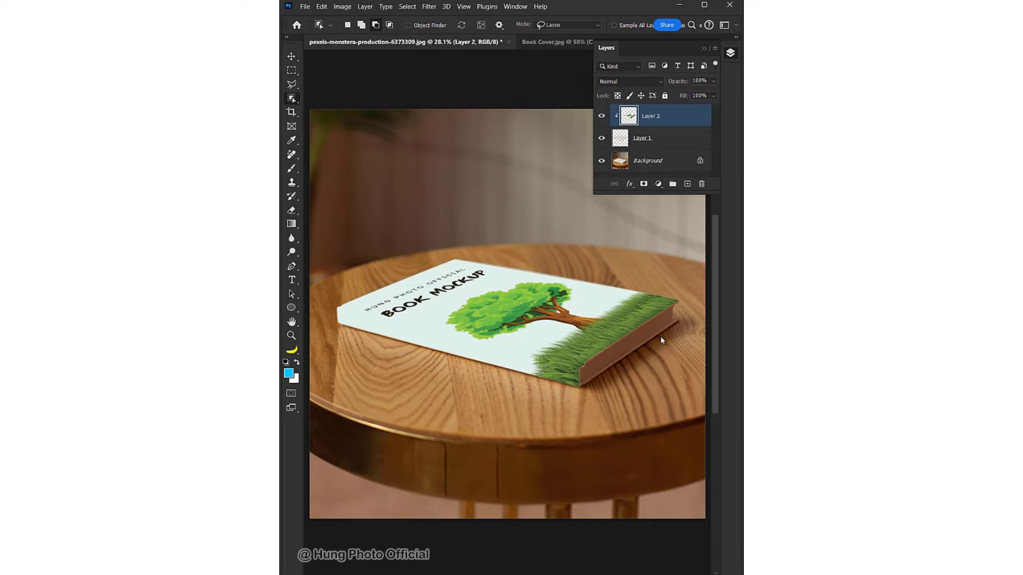
{"action": "left_click", "coordinate": [628, 81]}
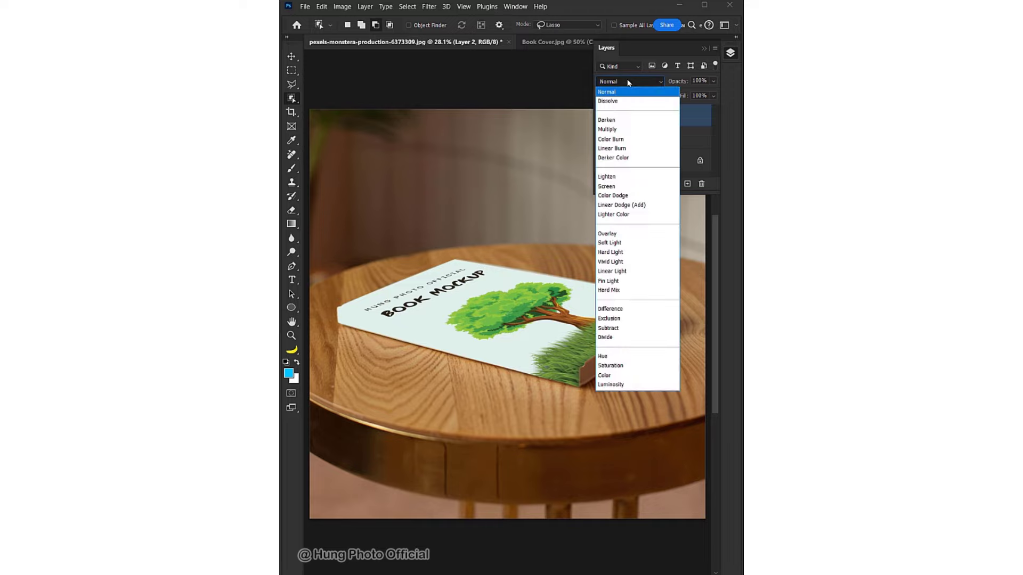
{"action": "left_click", "coordinate": [611, 128]}
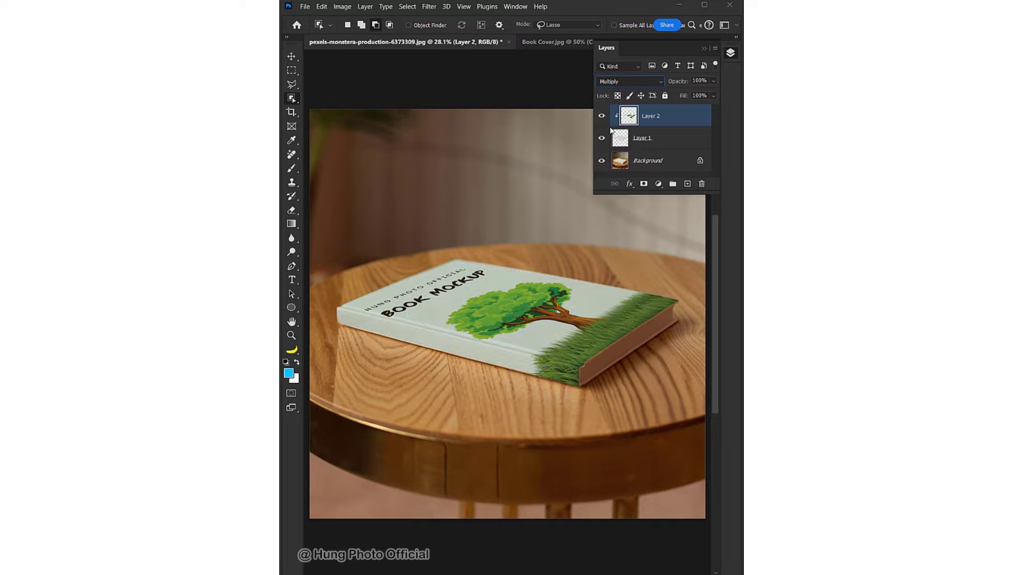
Split the Underlying Layer highlight slider in Blending Options so the book's highlights show through
{"action": "left_click", "coordinate": [629, 183]}
{"action": "left_click", "coordinate": [635, 197]}
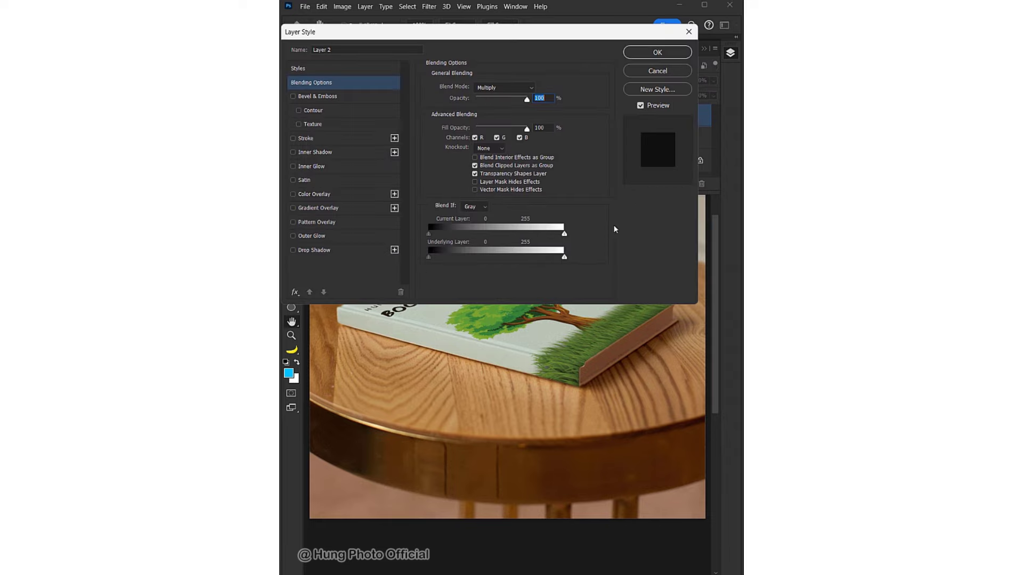
{"action": "left_click_drag", "start_coordinate": [543, 259], "coordinate": [536, 257]}
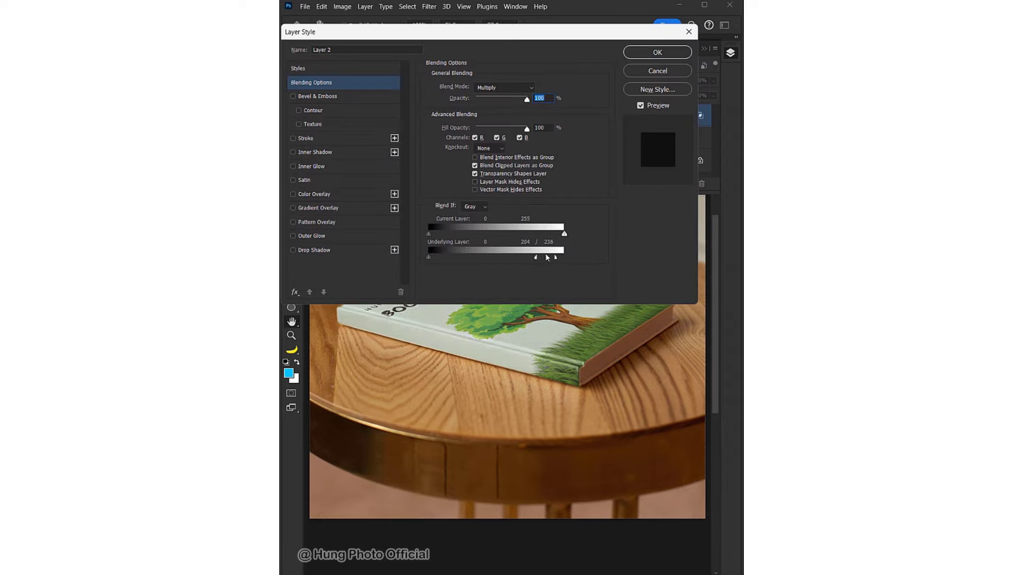
{"action": "left_click", "coordinate": [659, 51]}
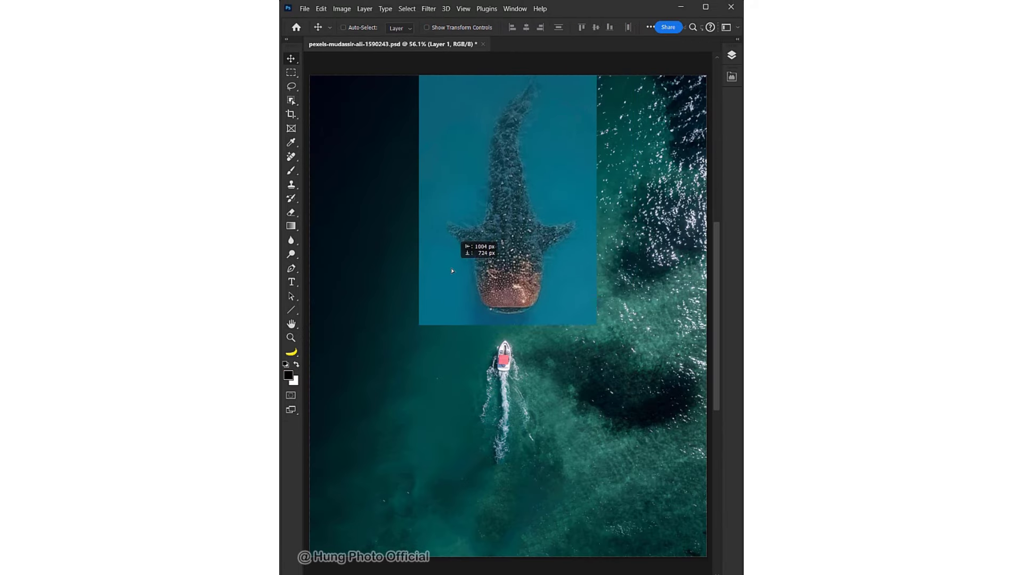
Nudge the whale shark layer into place and softly erase its lower and left edges
{"action": "left_click_drag", "start_coordinate": [452, 271], "coordinate": [448, 279]}
{"action": "key", "text": "e"}
{"action": "mouse_move", "coordinate": [562, 335]}
{"action": "left_mouse_down"}
{"action": "mouse_move", "coordinate": [431, 340]}
{"action": "mouse_move", "coordinate": [451, 312]}
{"action": "mouse_move", "coordinate": [455, 370]}
{"action": "left_mouse_up"}
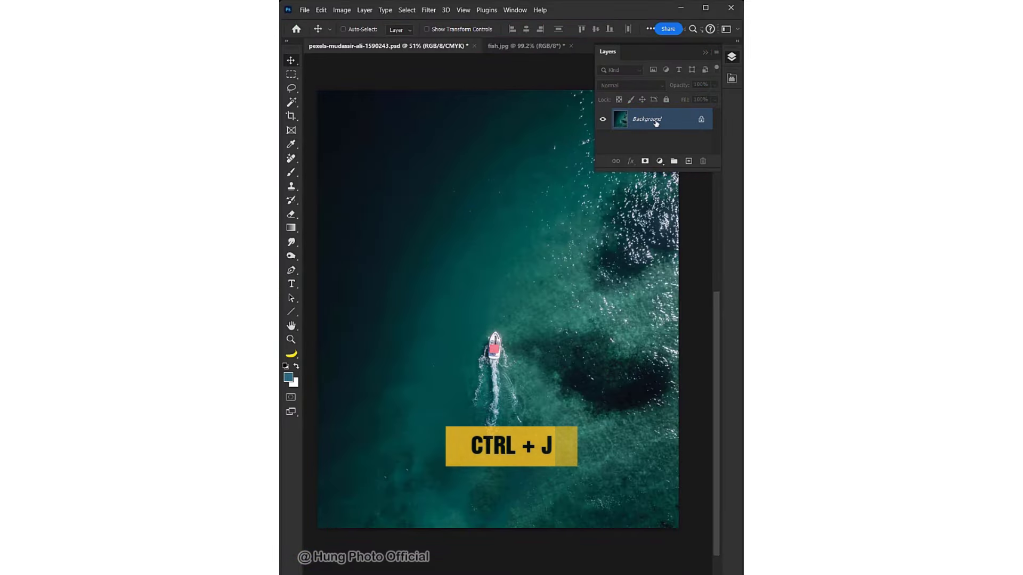
Duplicate the ocean layer and paste the whole fish.jpg whale shark image in as a new layer
{"action": "key", "text": "ctrl+j"}
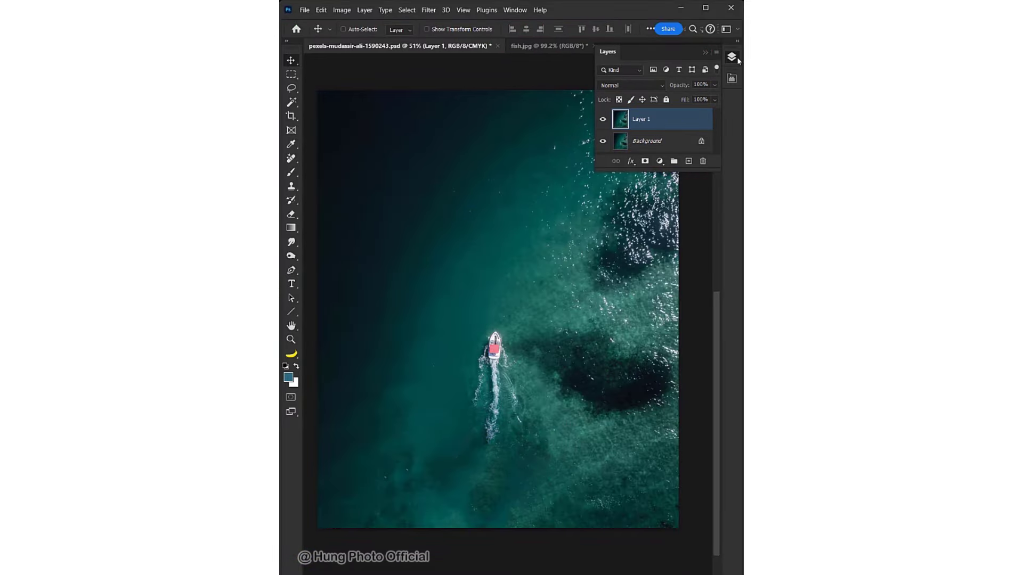
{"action": "left_click", "coordinate": [732, 57]}
{"action": "left_click", "coordinate": [541, 48]}
{"action": "key", "text": "ctrl+a"}
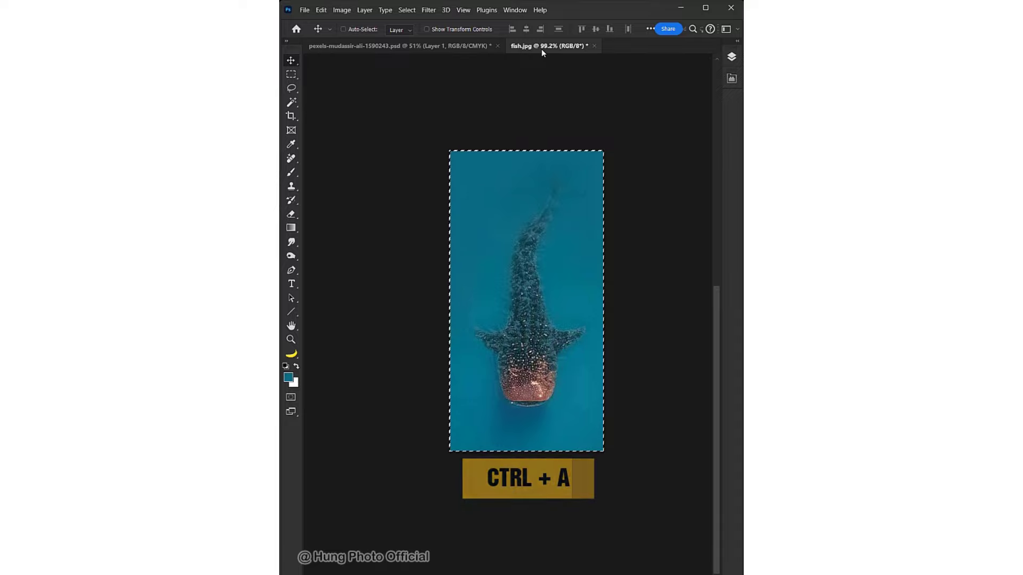
{"action": "key", "text": "ctrl+c"}
{"action": "left_click", "coordinate": [442, 46]}
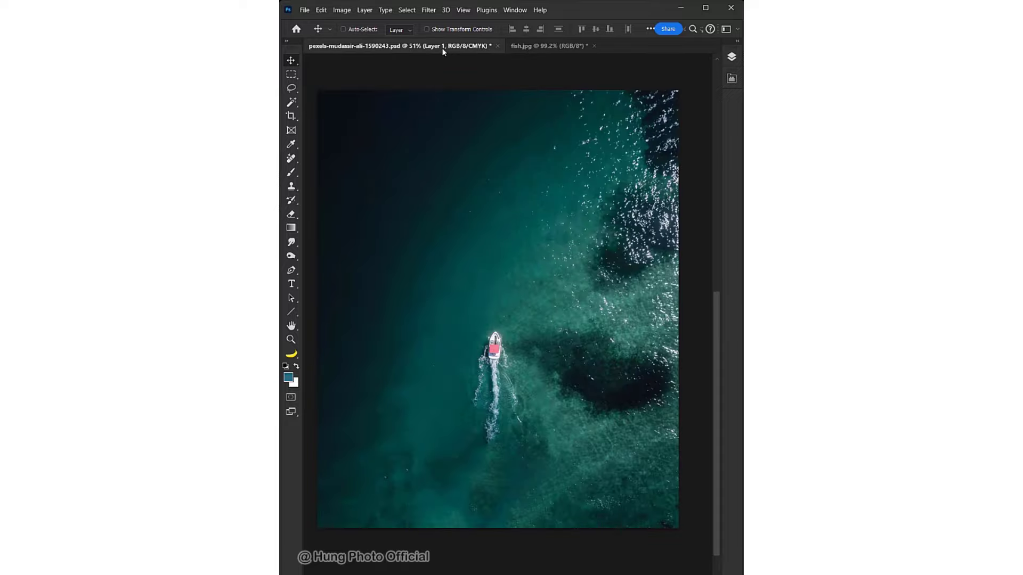
{"action": "left_click", "coordinate": [731, 57]}
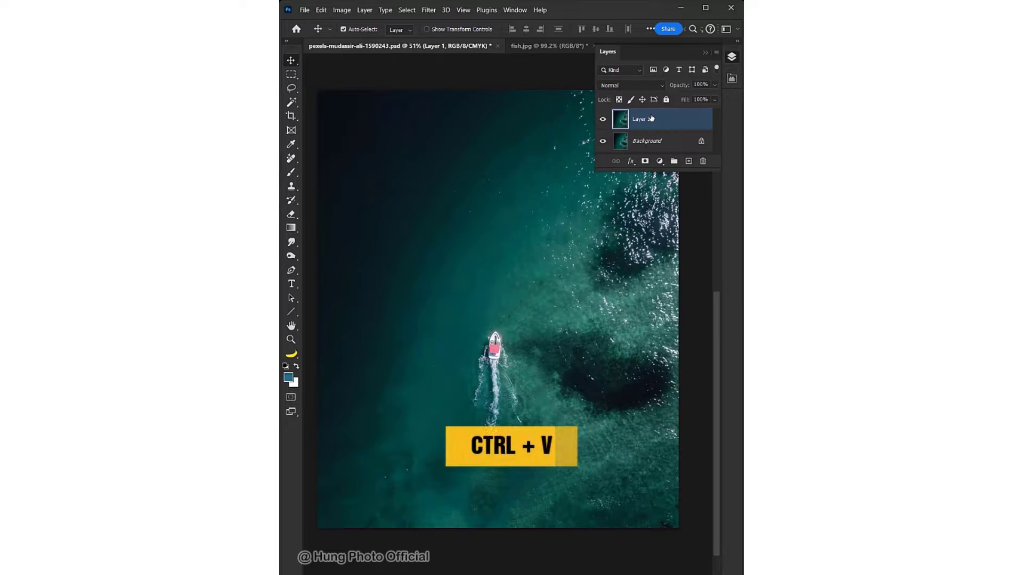
{"action": "key", "text": "ctrl+v"}
Scale the whale shark to about 150% from its bottom centre above the boat, then select both layers
{"action": "key", "text": "ctrl+t"}
{"action": "left_click_drag", "start_coordinate": [514, 374], "coordinate": [515, 310]}
{"action": "left_click_drag", "start_coordinate": [498, 245], "coordinate": [498, 322]}
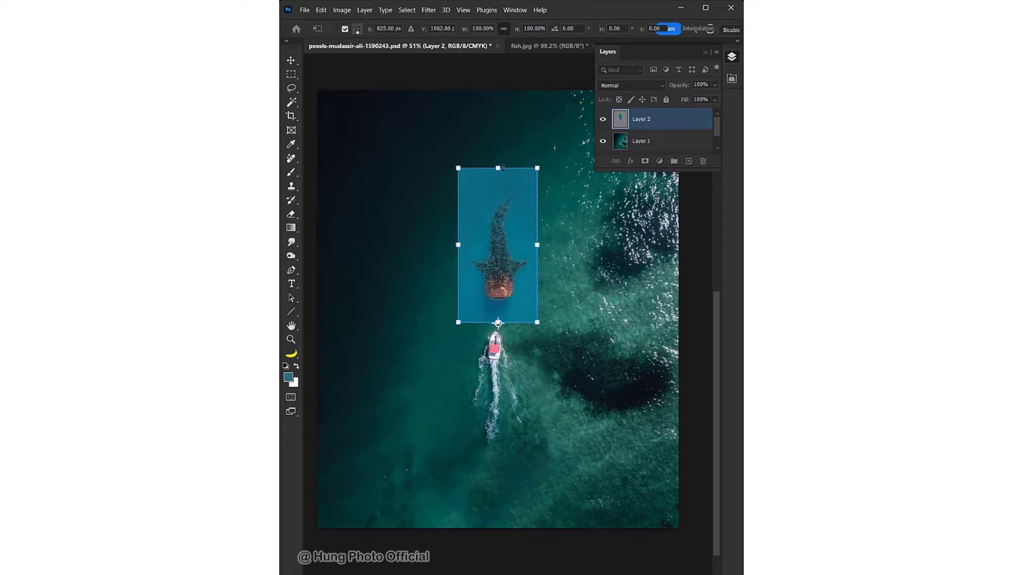
{"action": "left_click_drag", "start_coordinate": [502, 167], "coordinate": [499, 90]}
{"action": "key", "text": "Return"}
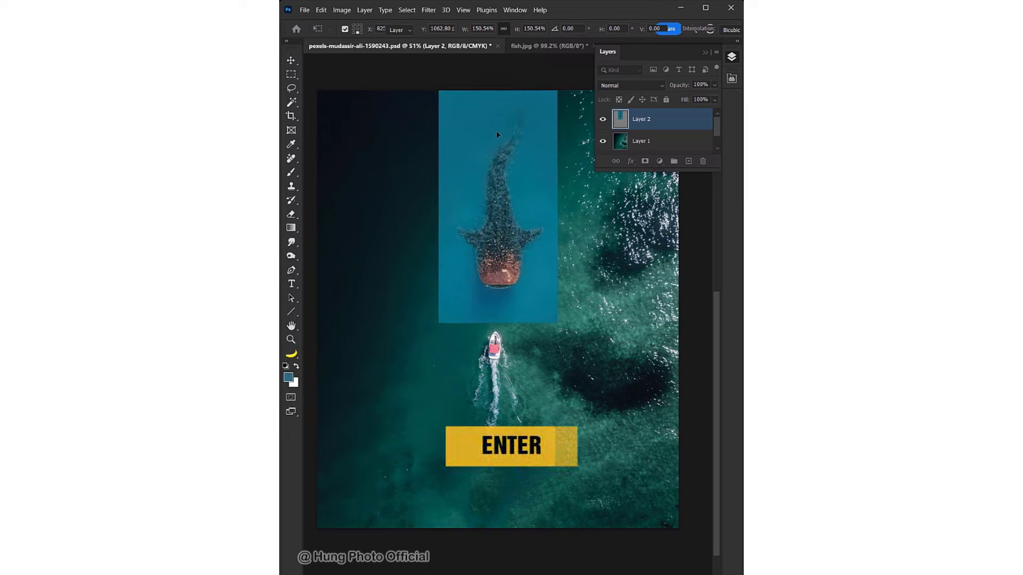
{"action": "key", "text": "shift"}
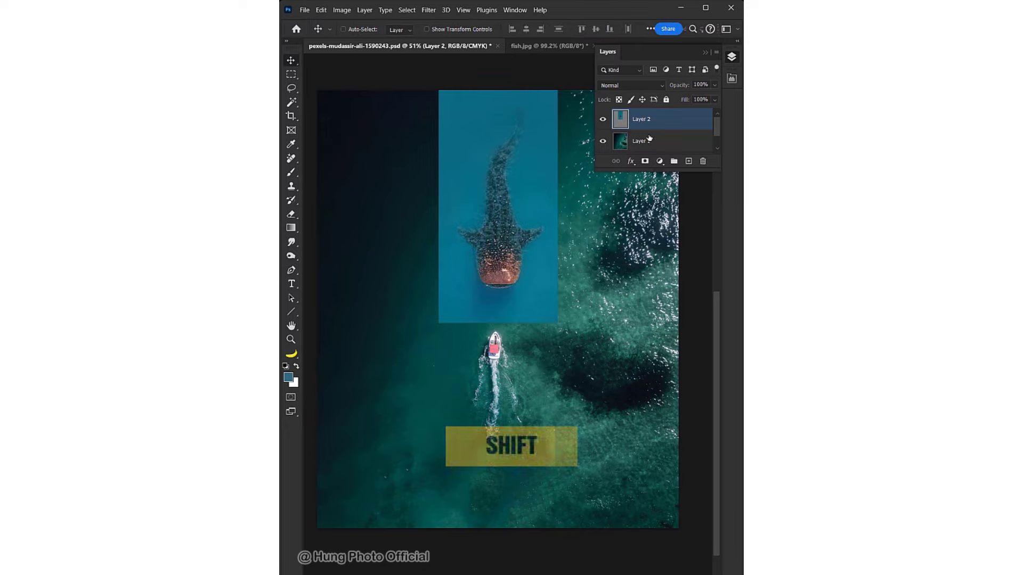
{"action": "left_click", "coordinate": [649, 139], "text": "shift"}
Auto-Blend the layers as Stack Images with Seamless Tones and Colors and Content Aware Fill, then show all layers
{"action": "left_click", "coordinate": [321, 11]}
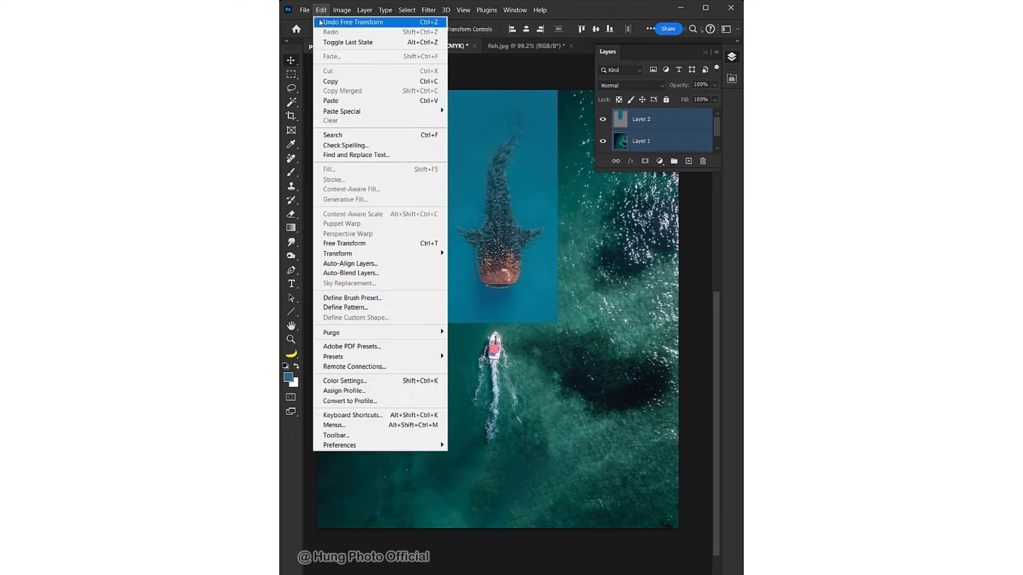
{"action": "left_click", "coordinate": [337, 274]}
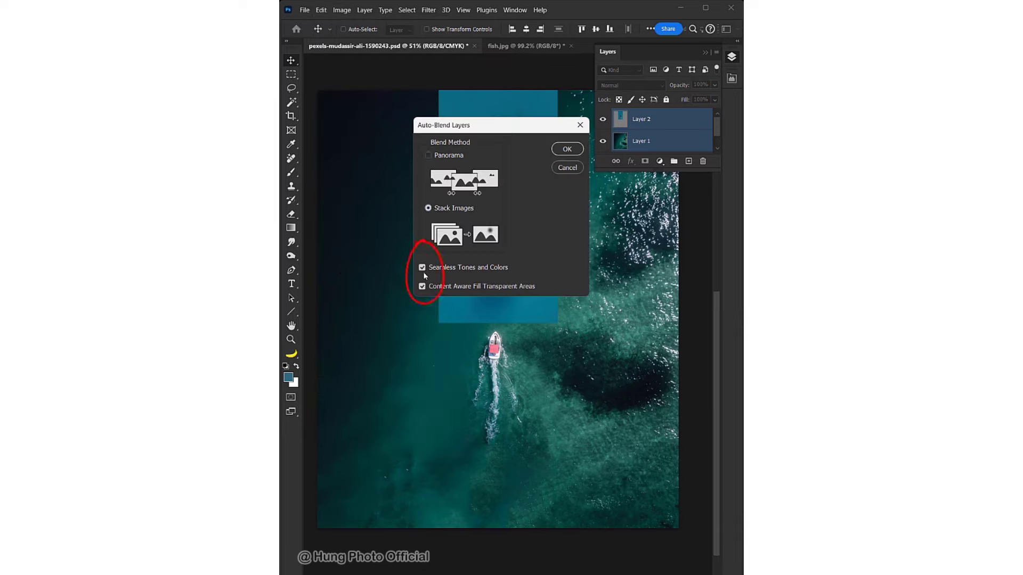
{"action": "left_click", "coordinate": [566, 150]}
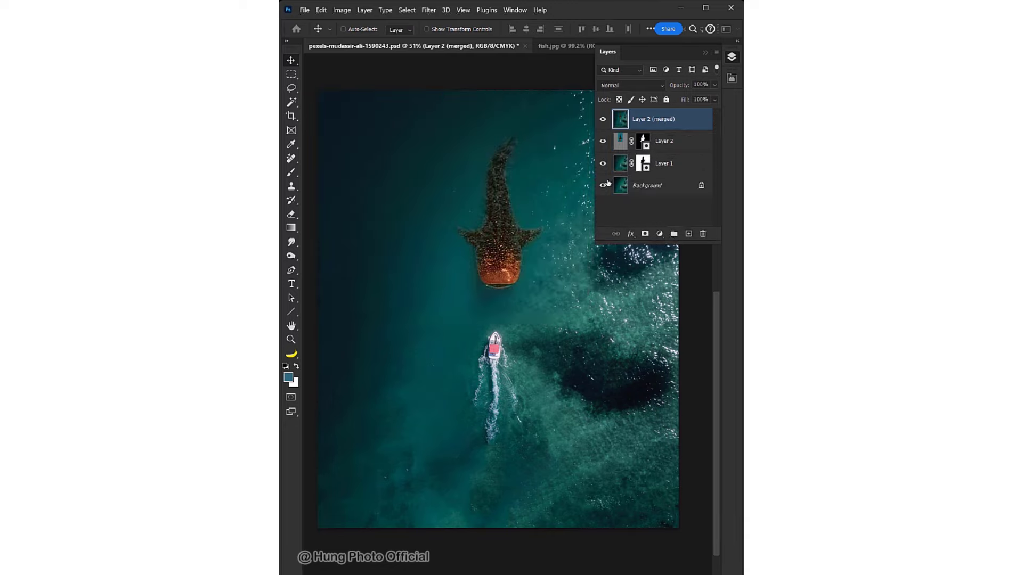
{"action": "left_click", "coordinate": [604, 186], "text": "alt"}
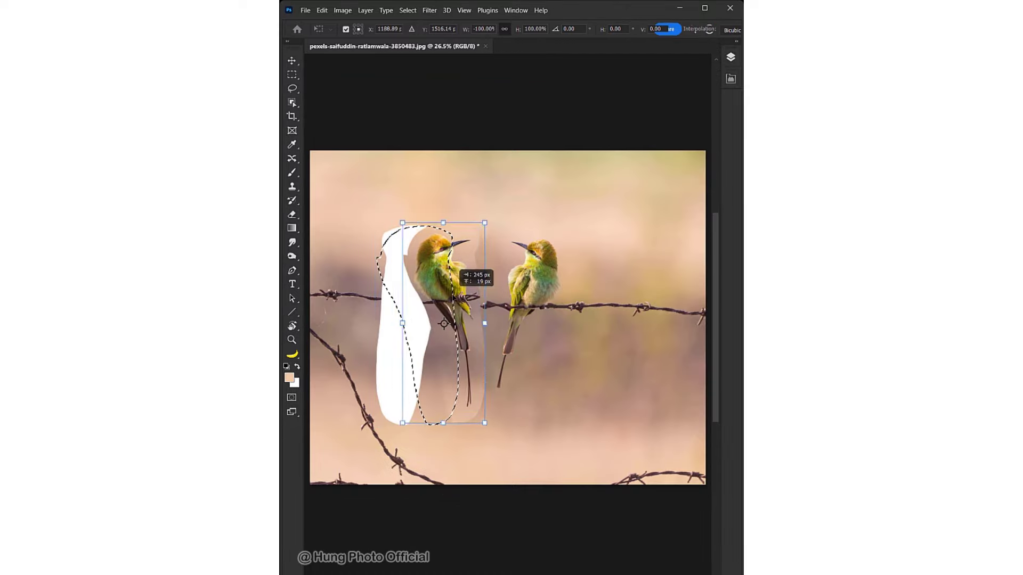
With the Content-Aware Move Tool, lasso the left bird and drag it between the birds
{"action": "left_click_drag", "start_coordinate": [424, 300], "coordinate": [482, 302]}
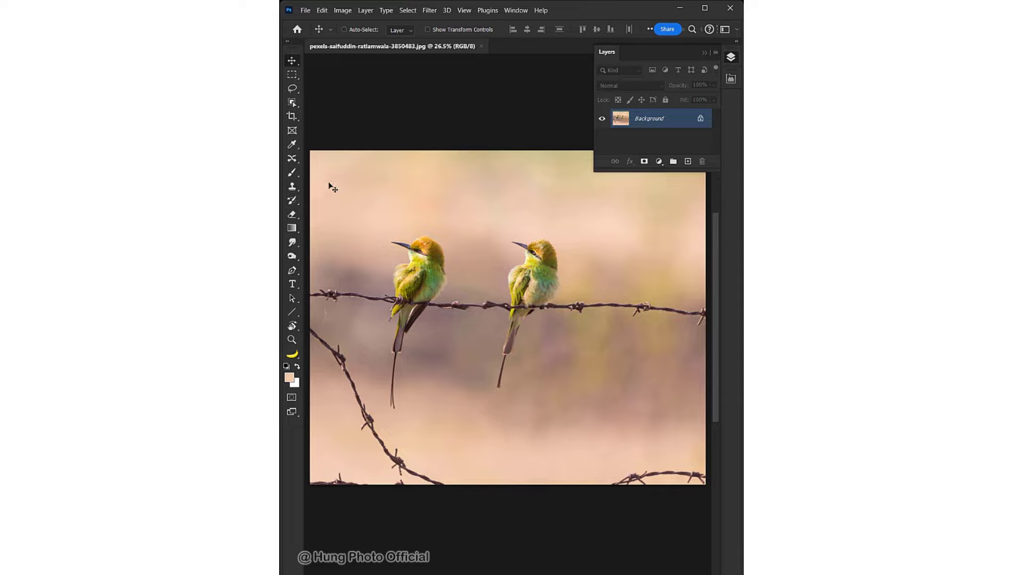
{"action": "left_click", "coordinate": [292, 158]}
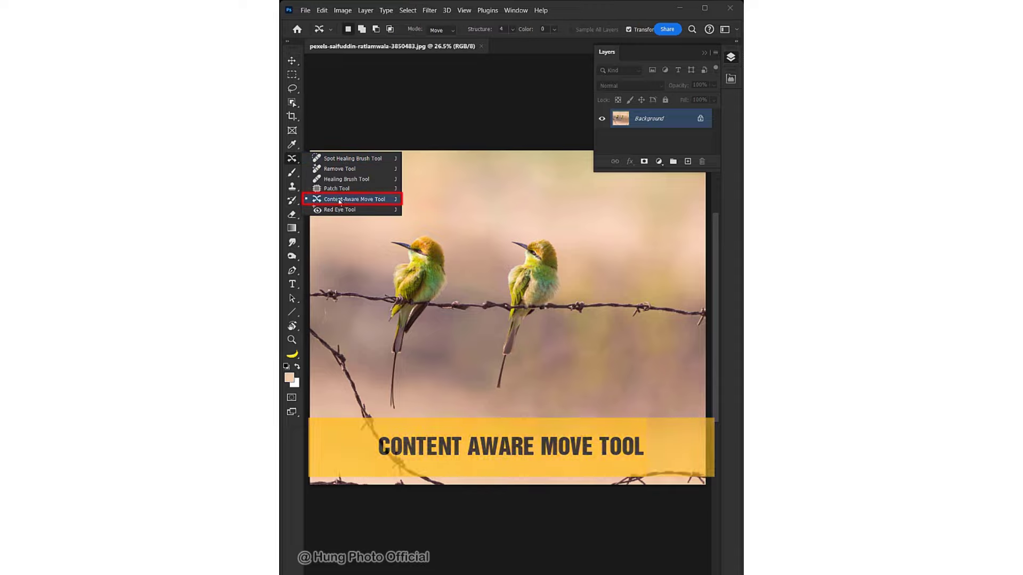
{"action": "left_click", "coordinate": [339, 200]}
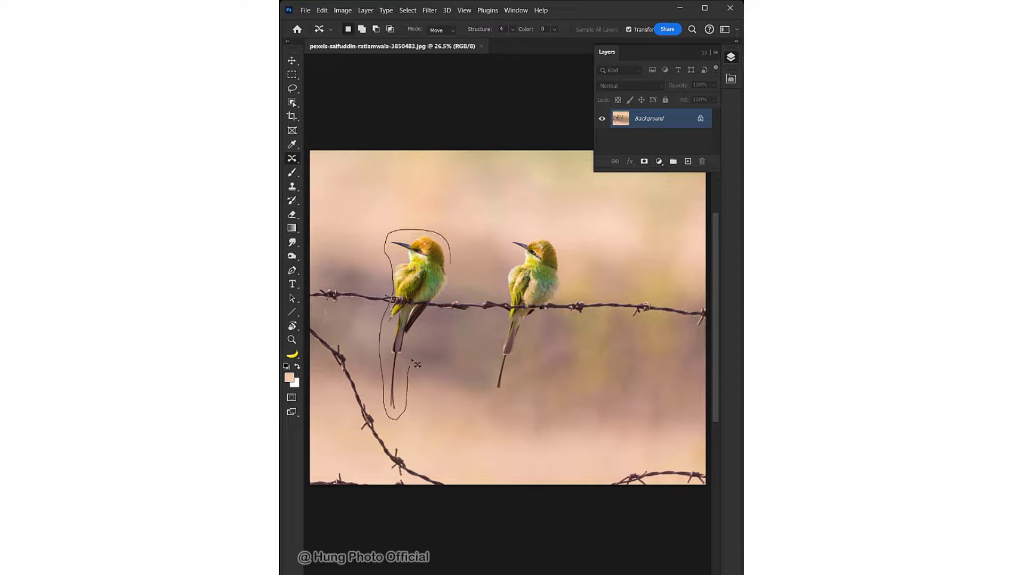
{"action": "left_click_drag", "start_coordinate": [416, 365], "coordinate": [450, 262]}
{"action": "left_click_drag", "start_coordinate": [407, 304], "coordinate": [470, 308]}
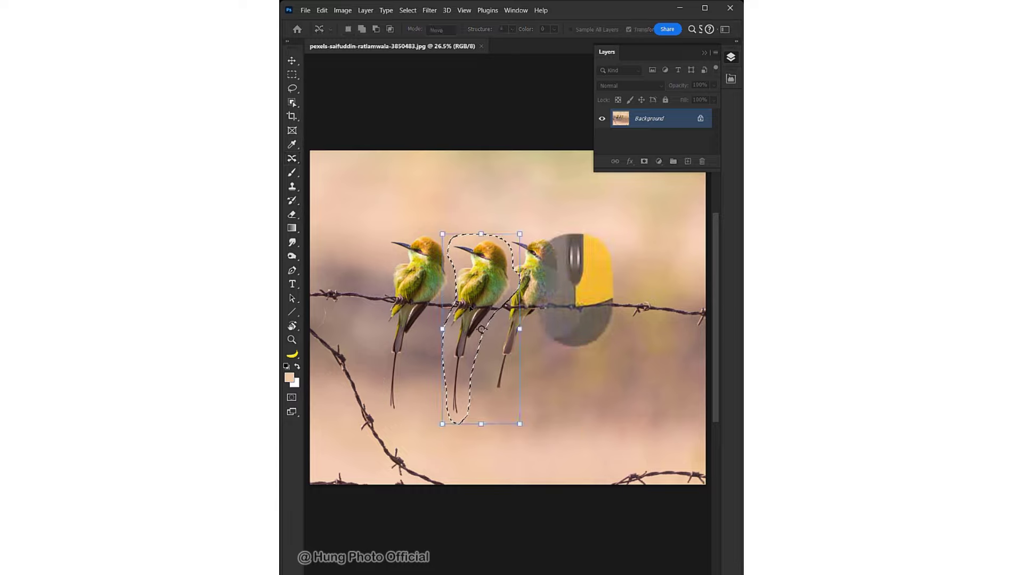
Flip the moved bird horizontally, tilt it onto the wire, commit, and deselect
{"action": "right_click", "coordinate": [470, 308]}
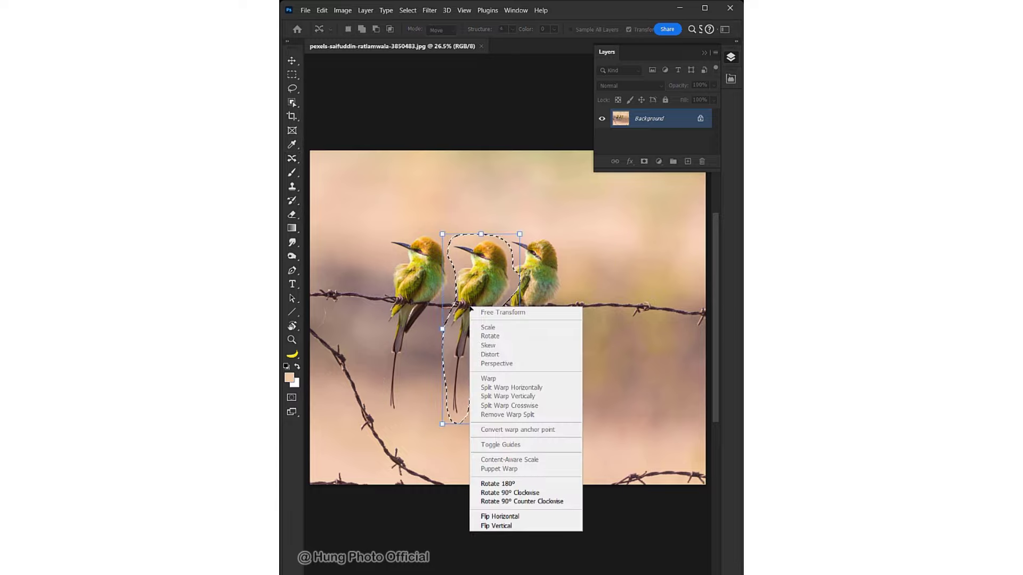
{"action": "left_click", "coordinate": [508, 516]}
{"action": "left_click_drag", "start_coordinate": [462, 308], "coordinate": [477, 309]}
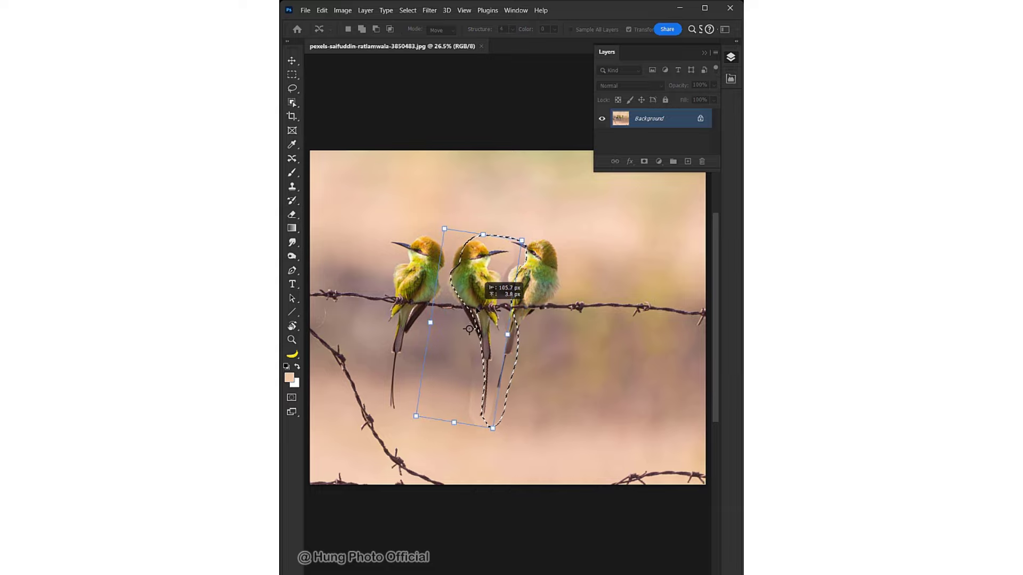
{"action": "key", "text": "Return"}
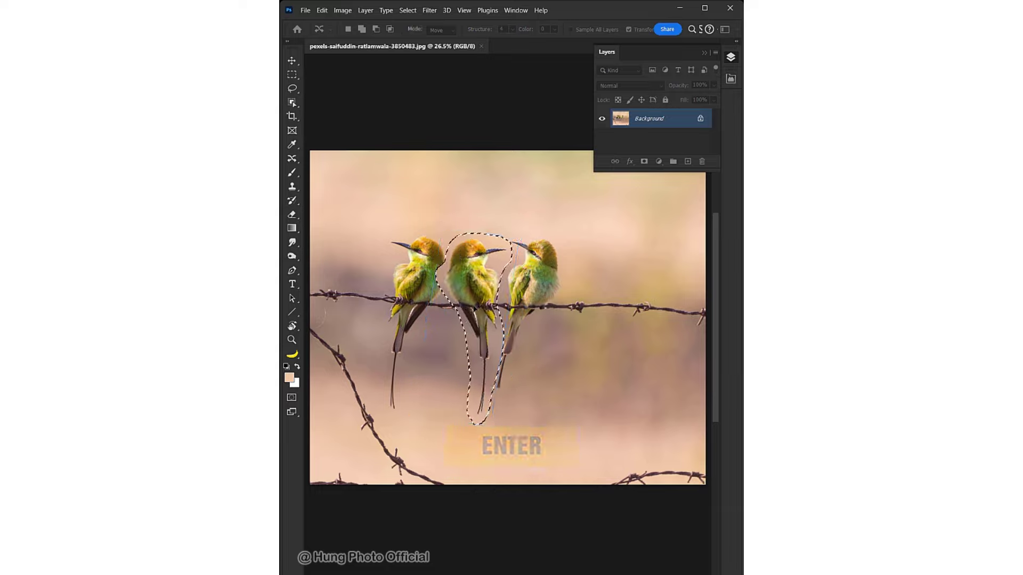
{"action": "key", "text": "ctrl+d"}
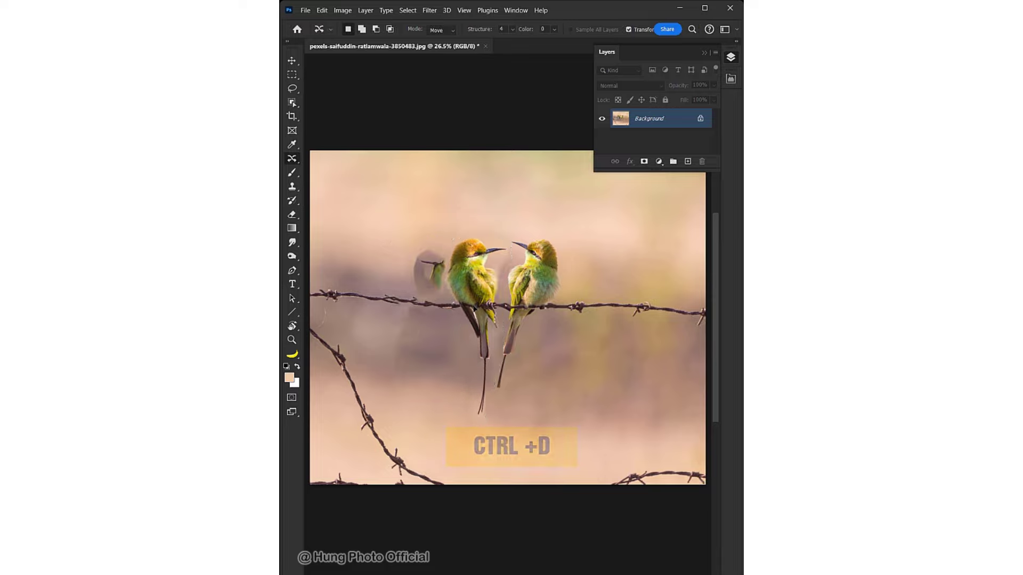
Erase the faded ghost bird with the Remove Tool, then streak across the red train
{"action": "right_click", "coordinate": [295, 158]}
{"action": "left_click", "coordinate": [330, 169]}
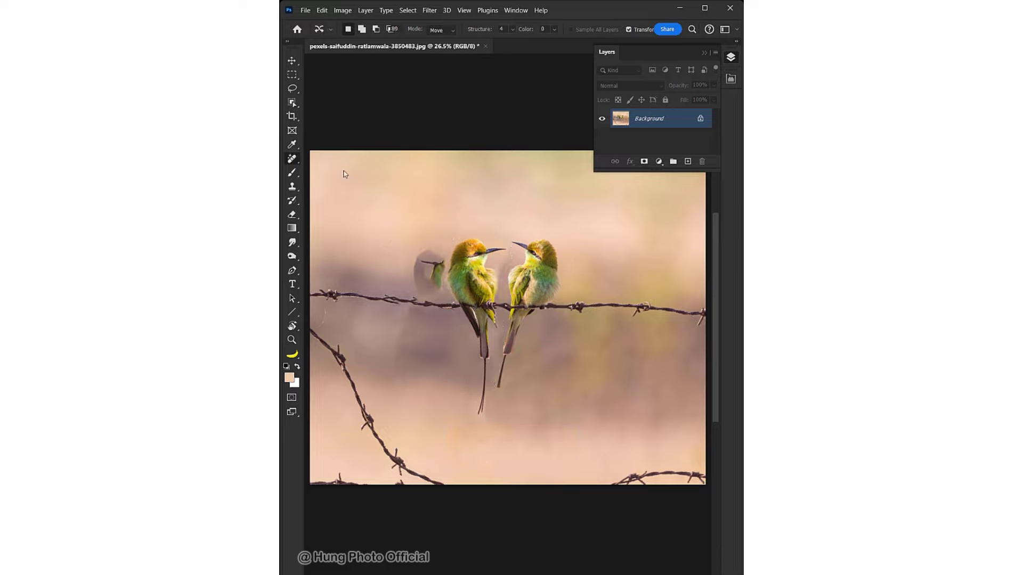
{"action": "left_click_drag", "start_coordinate": [409, 292], "coordinate": [408, 245]}
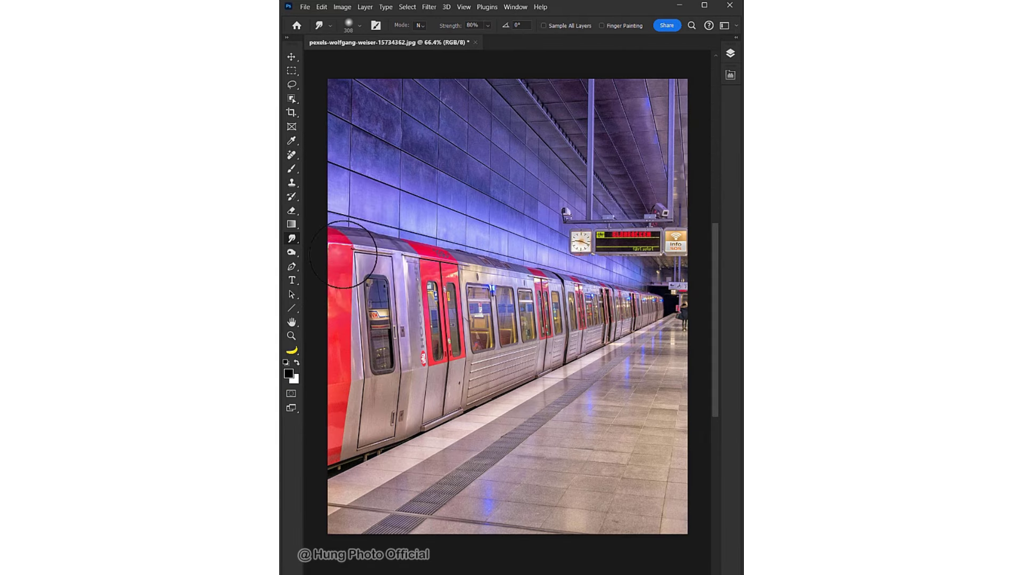
{"action": "left_click_drag", "start_coordinate": [352, 277], "coordinate": [613, 293]}
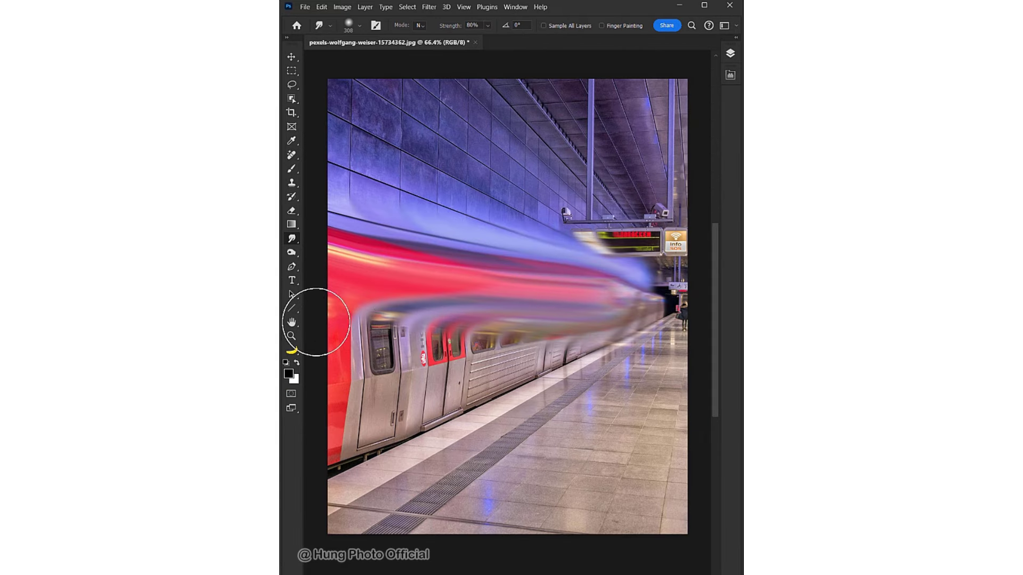
Streak the train rightward, then duplicate the train layer and convert it to a smart object
{"action": "left_click_drag", "start_coordinate": [316, 323], "coordinate": [632, 299]}
{"action": "left_click_drag", "start_coordinate": [343, 411], "coordinate": [640, 309]}
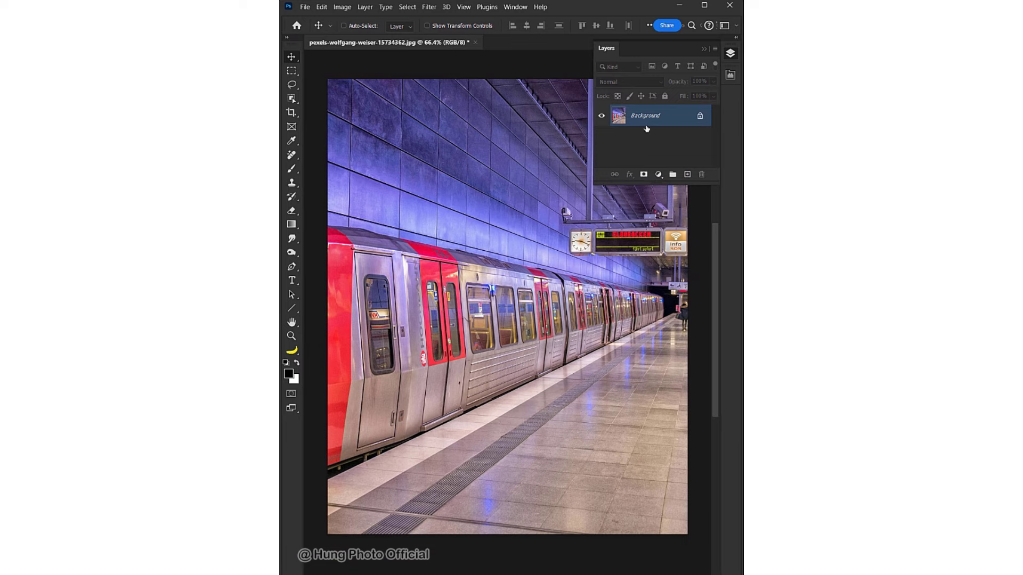
{"action": "key", "text": "ctrl+j"}
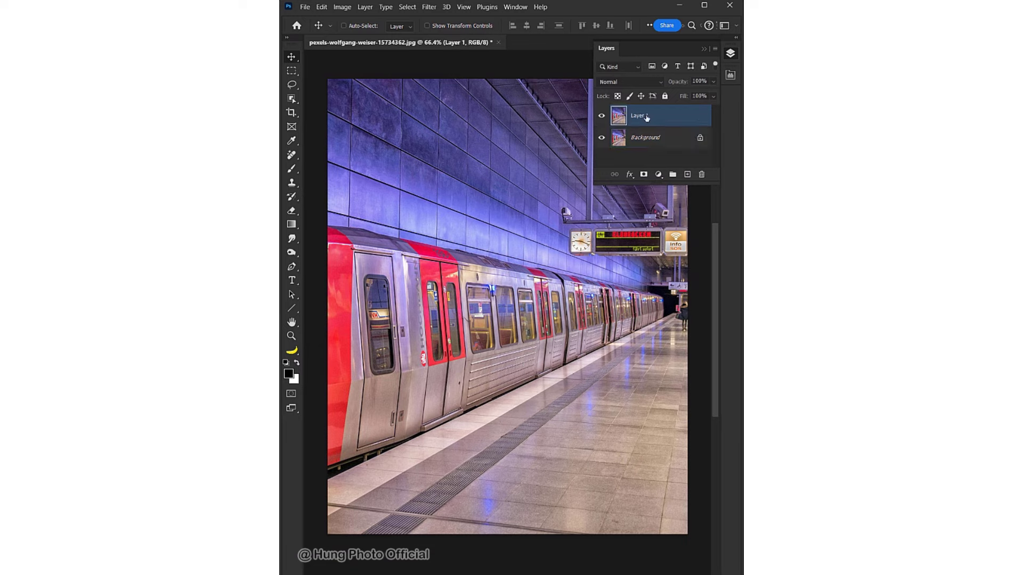
{"action": "right_click", "coordinate": [647, 117]}
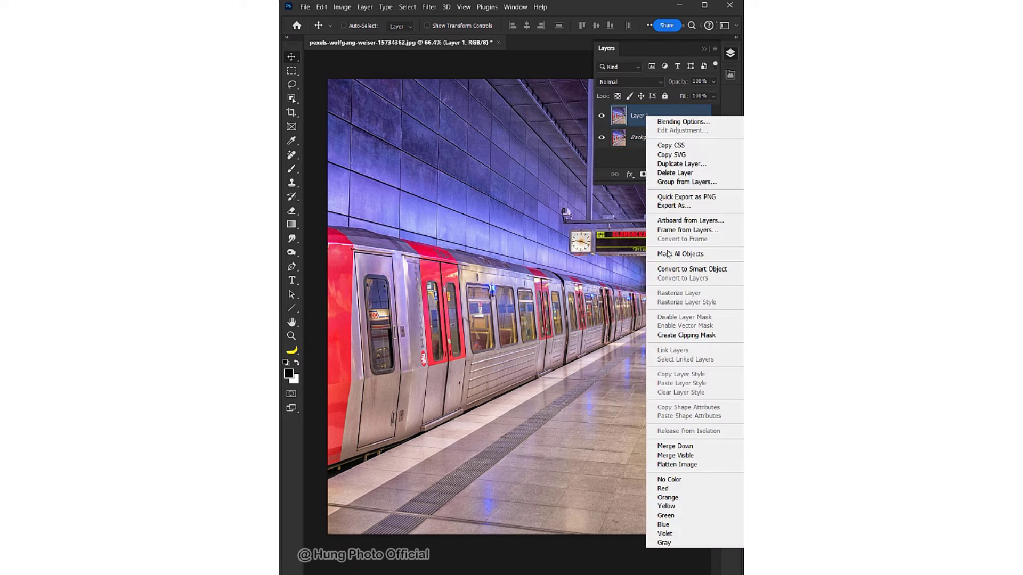
{"action": "left_click", "coordinate": [660, 270]}
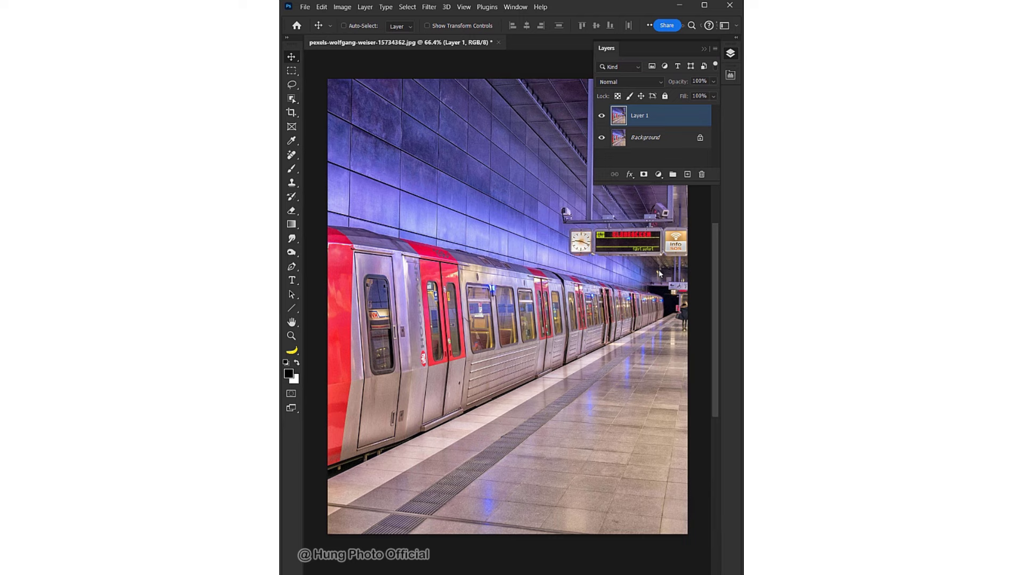
Apply a Zoom Radial Blur with amount 60 to the smart-object layer
{"action": "left_click", "coordinate": [435, 10]}
{"action": "mouse_move", "coordinate": [488, 138]}
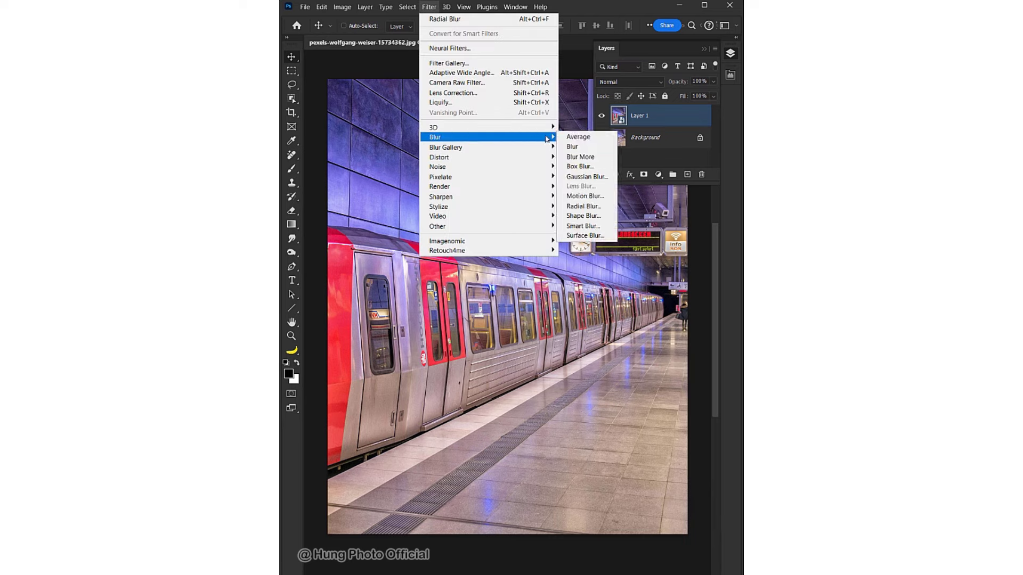
{"action": "left_click", "coordinate": [586, 206]}
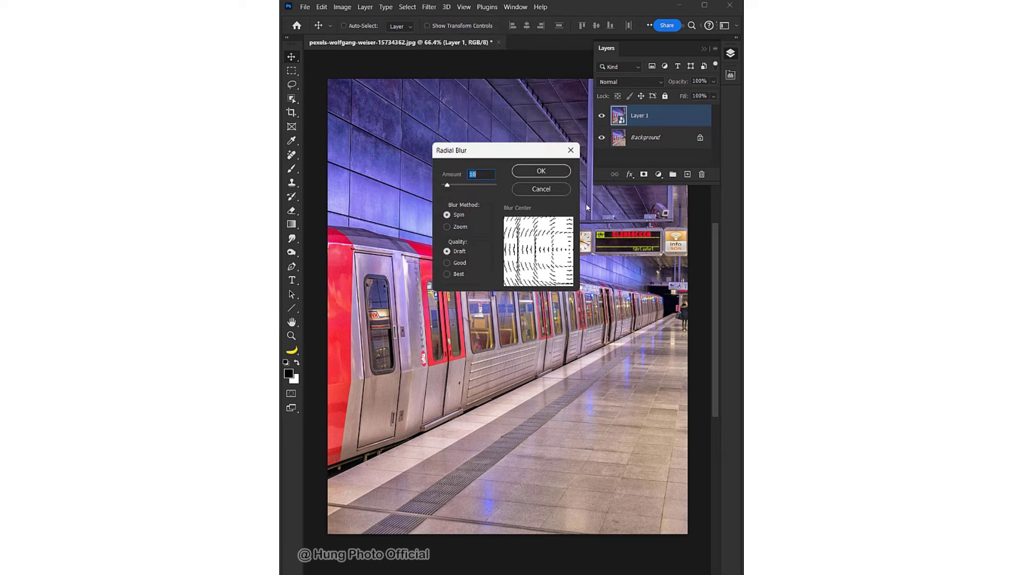
{"action": "left_click", "coordinate": [462, 227]}
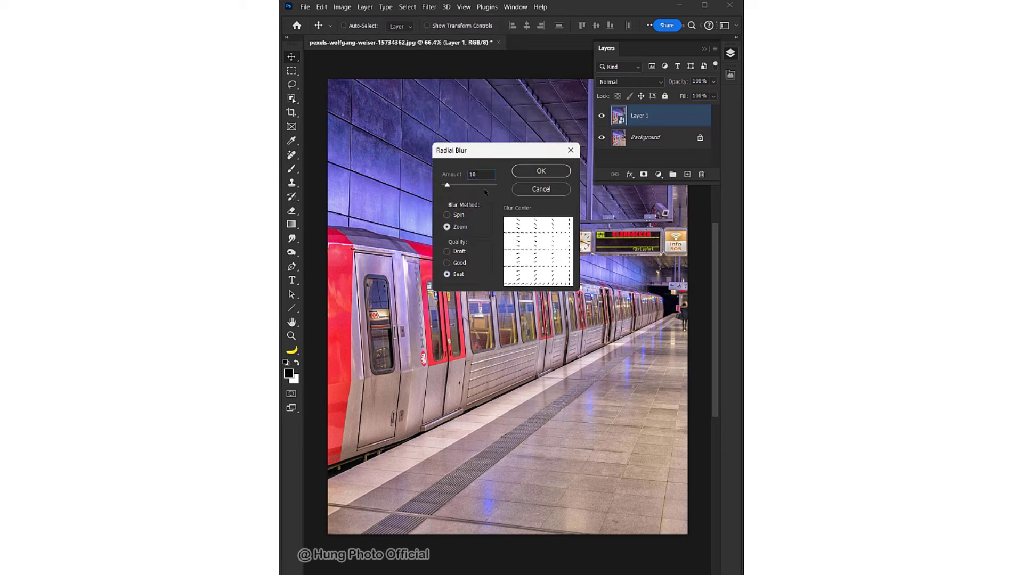
{"action": "type", "text": "0"}
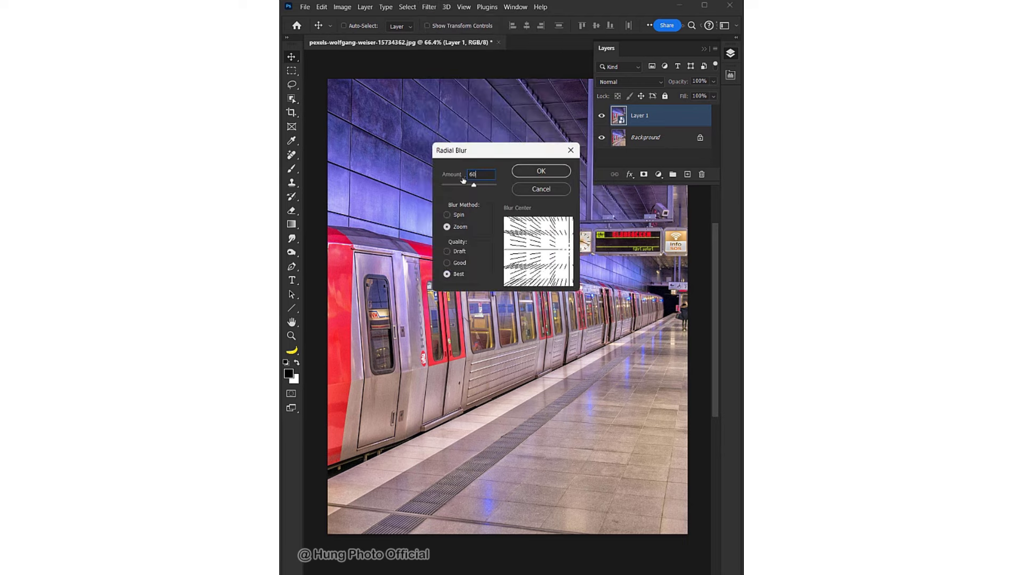
{"action": "left_click", "coordinate": [541, 171]}
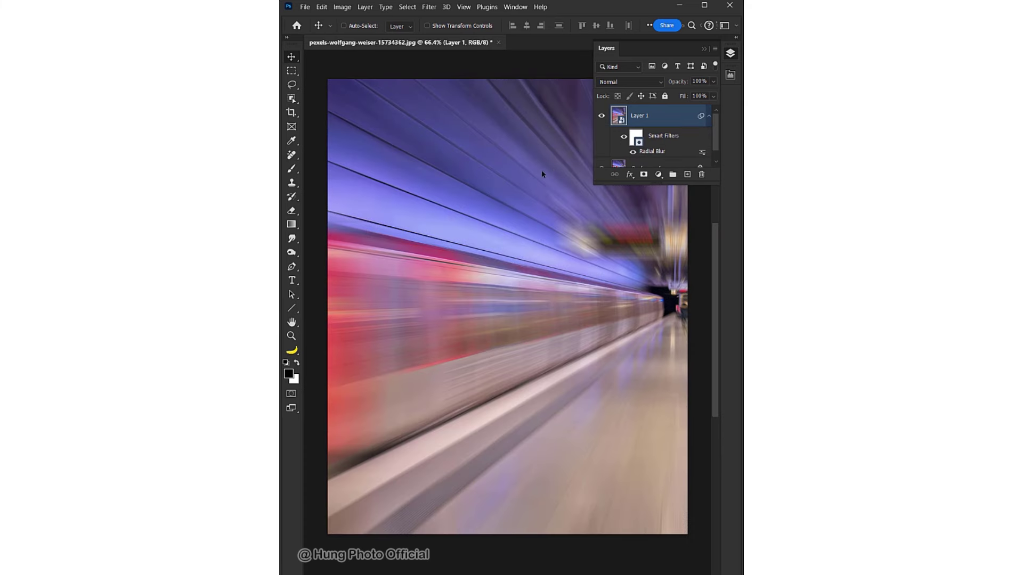
Add a black layer mask, paint white over the train to reveal the blur, and toggle the layer to compare
{"action": "left_click", "coordinate": [643, 175], "text": "alt"}
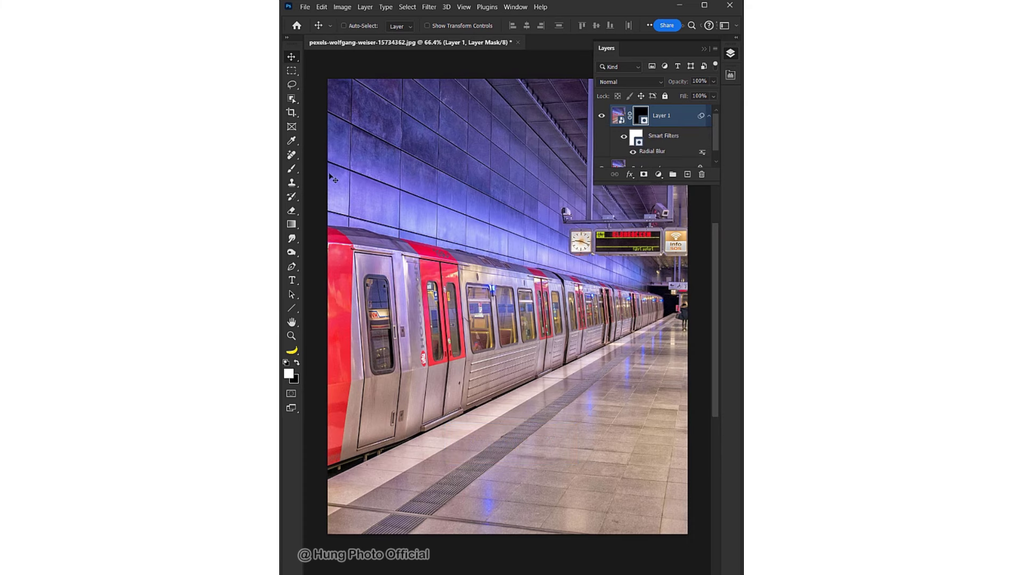
{"action": "left_click", "coordinate": [292, 169]}
{"action": "mouse_move", "coordinate": [336, 213]}
{"action": "left_mouse_down"}
{"action": "mouse_move", "coordinate": [368, 245]}
{"action": "mouse_move", "coordinate": [660, 290]}
{"action": "mouse_move", "coordinate": [567, 347]}
{"action": "mouse_move", "coordinate": [536, 343]}
{"action": "mouse_move", "coordinate": [433, 279]}
{"action": "mouse_move", "coordinate": [389, 309]}
{"action": "mouse_move", "coordinate": [512, 348]}
{"action": "left_mouse_up"}
{"action": "left_click", "coordinate": [709, 113]}
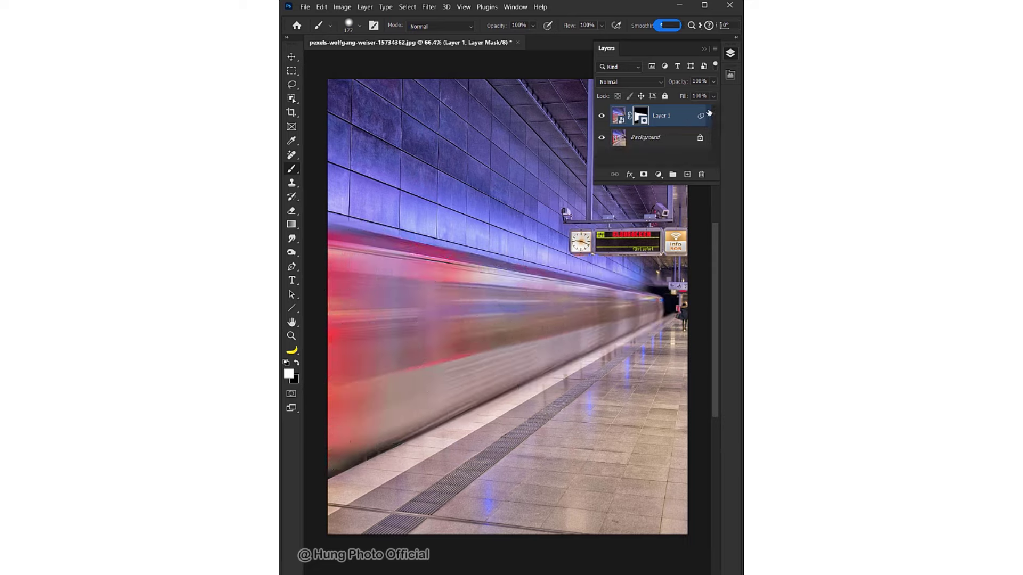
{"action": "left_click", "coordinate": [601, 139], "text": "alt"}
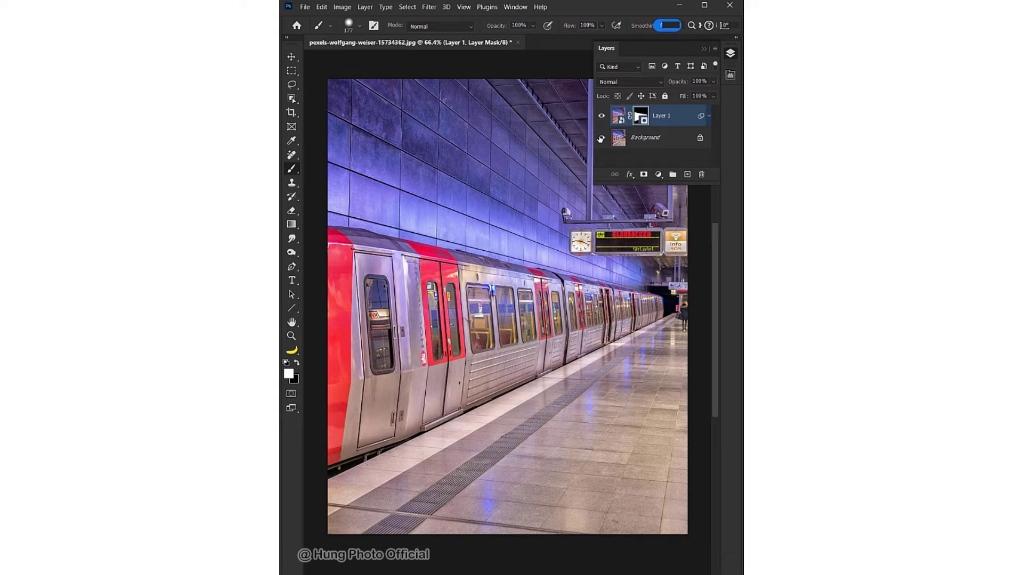
{"action": "left_click", "coordinate": [601, 139], "text": "alt"}
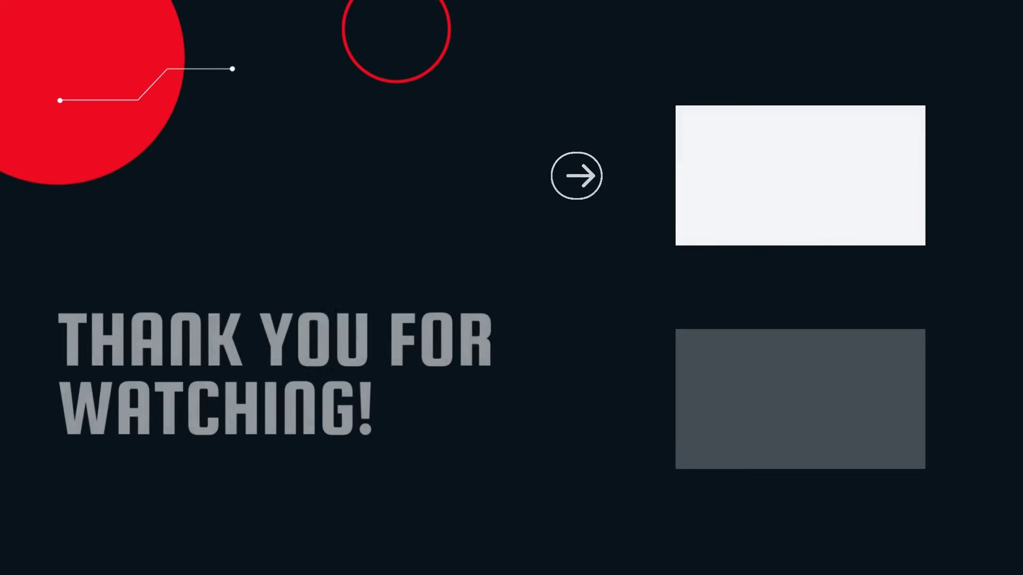